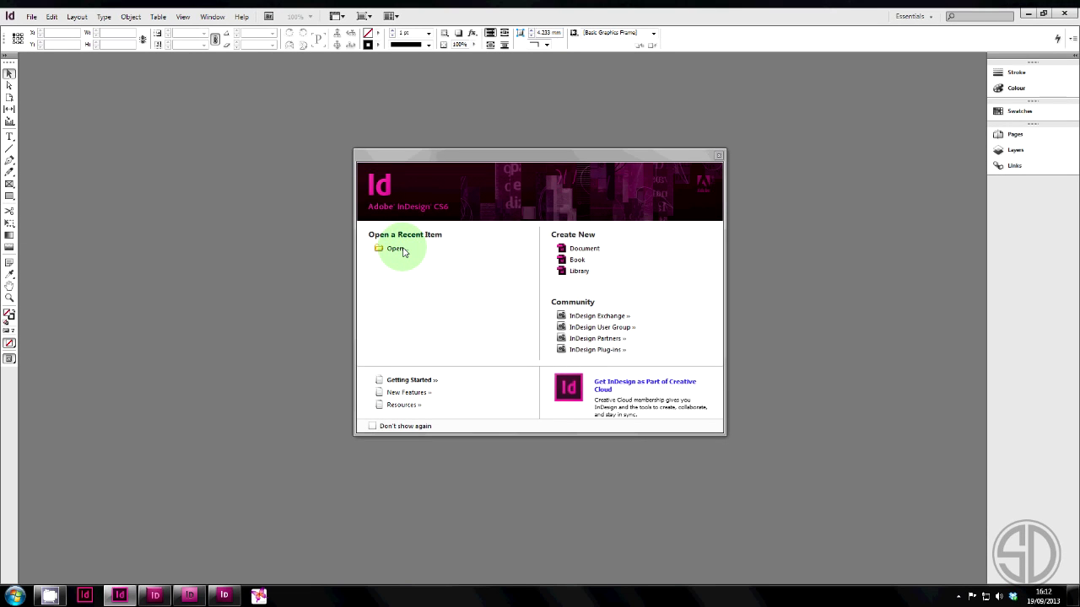
Open the CS3 InDesign File from the welcome screen
left_click(396, 249)
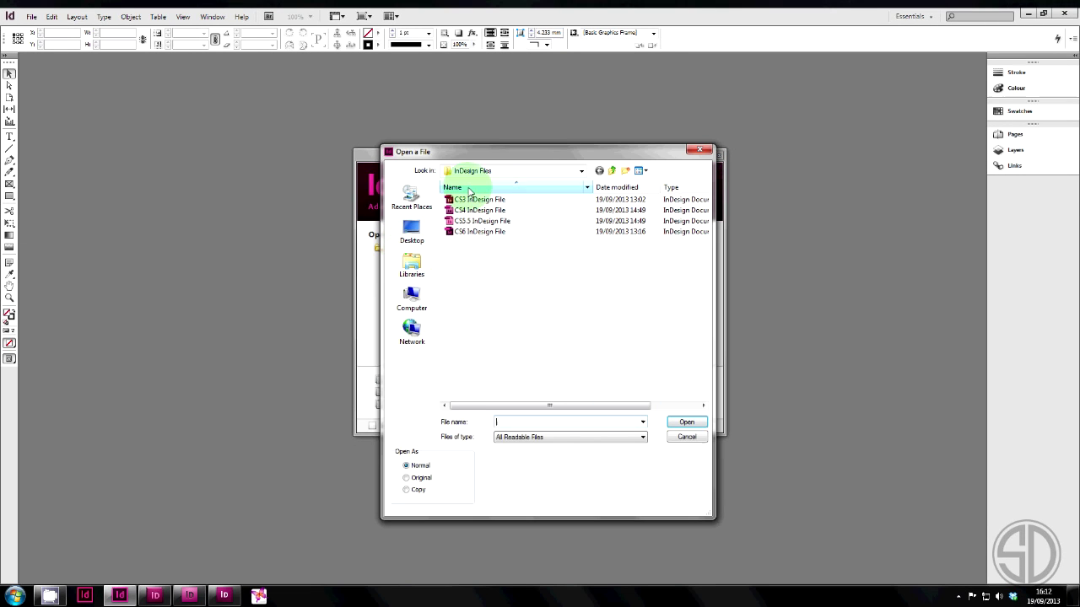
left_click(477, 200)
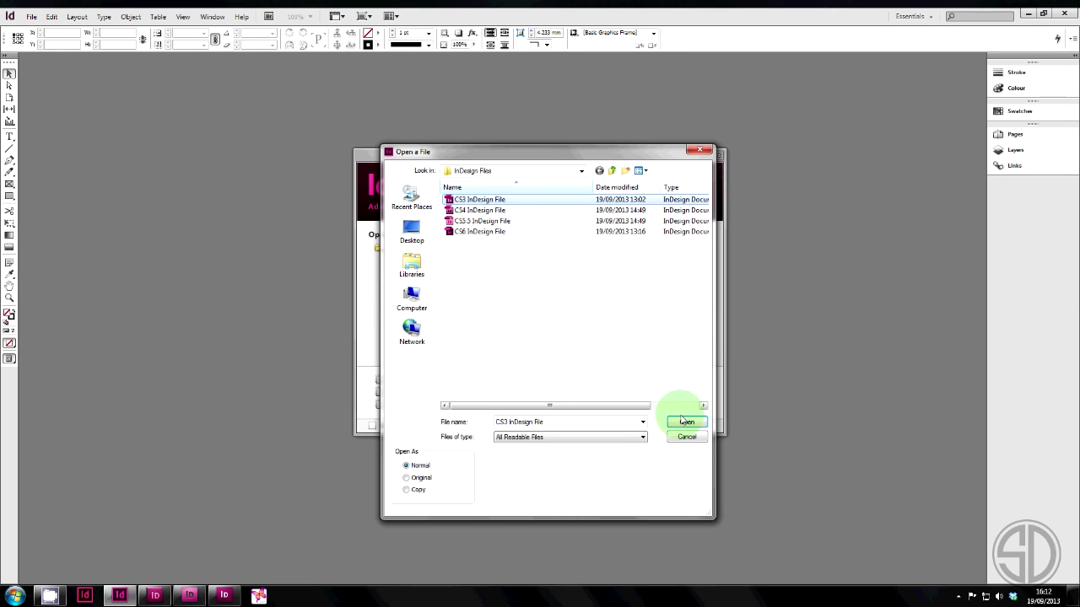
left_click(688, 424)
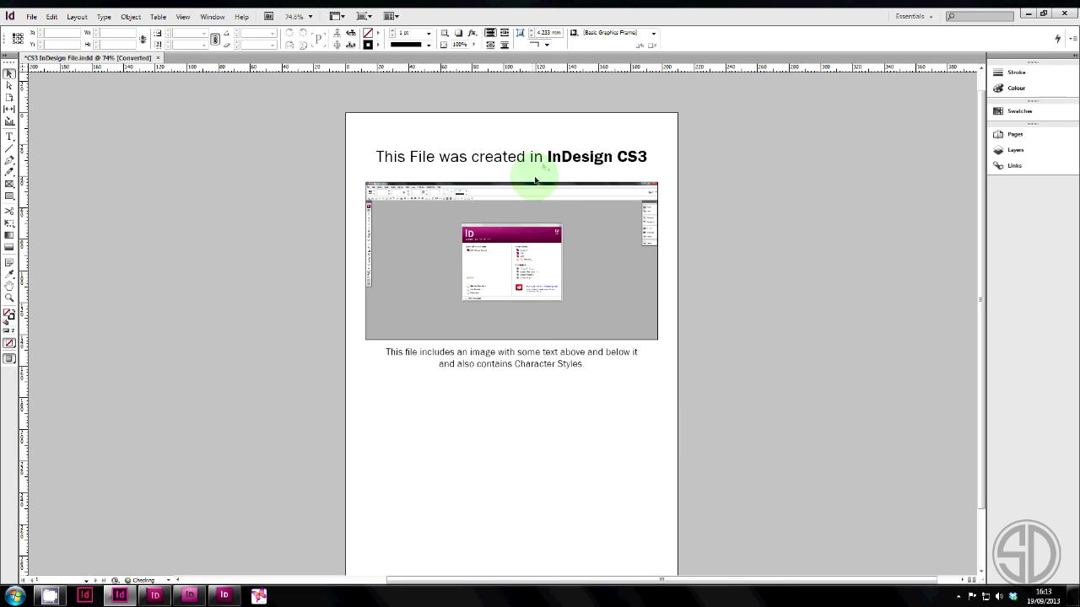
Expand the docked panel group and briefly view the Pages panel
left_click(1014, 166)
left_click(1013, 136)
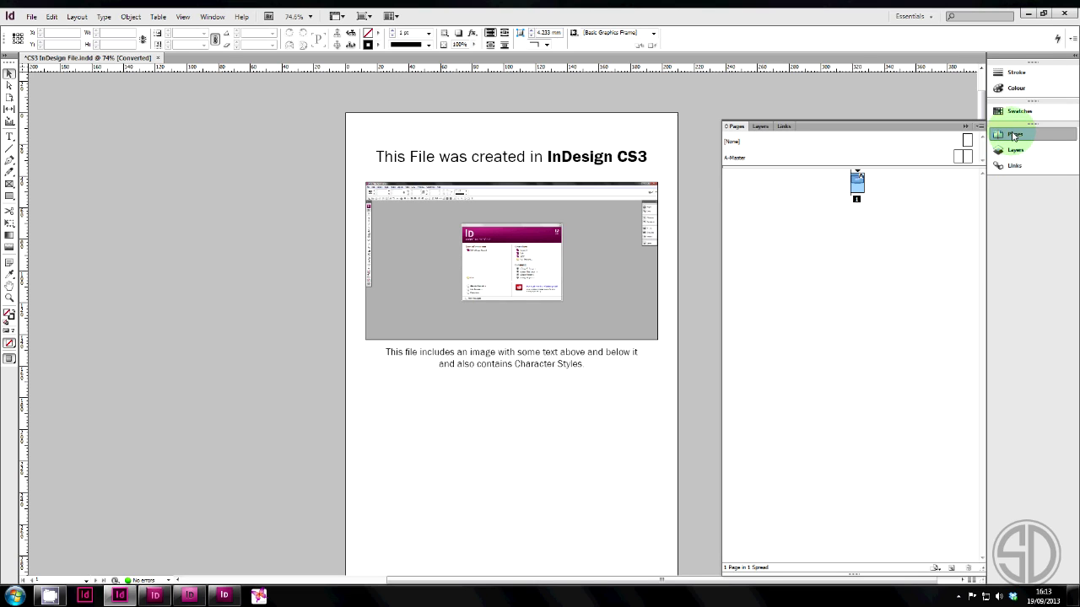
left_click(1012, 136)
Show the Character Styles panel from Window > Styles and dock it on the right
left_click(211, 17)
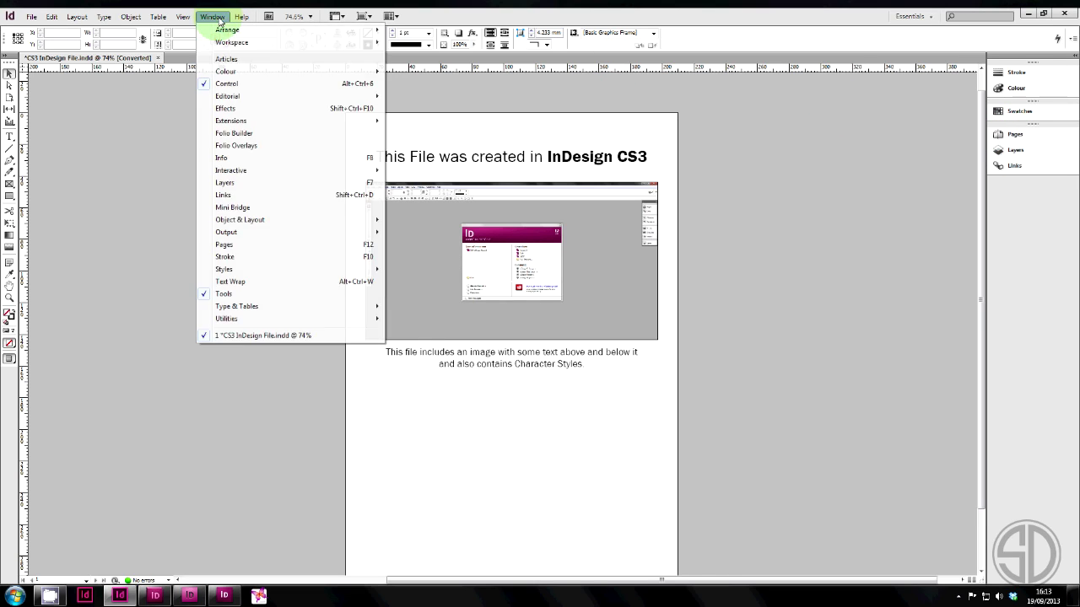
mouse_move(271, 270)
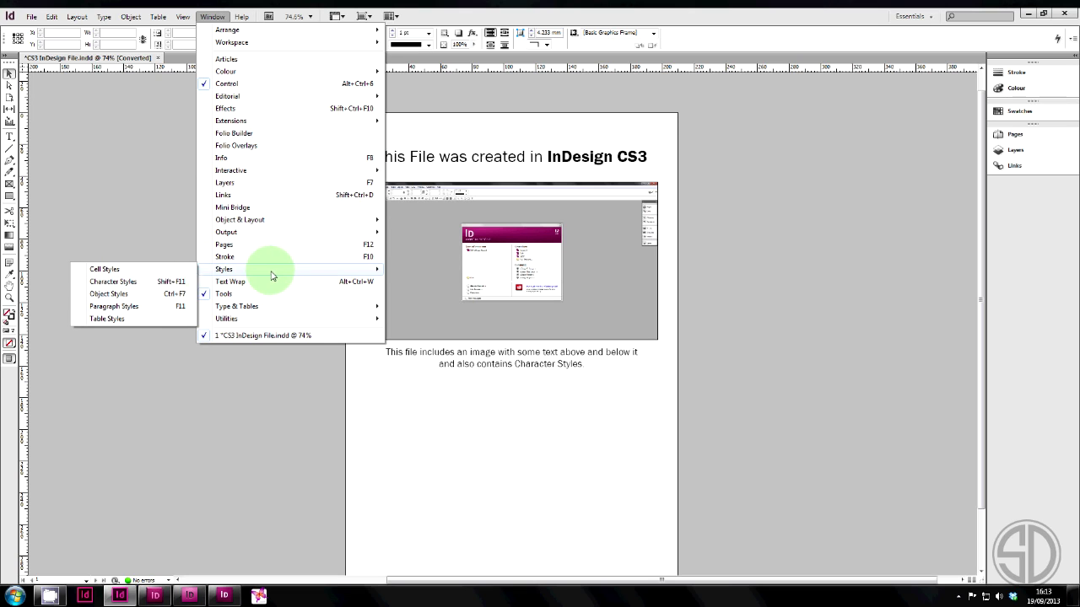
left_click(149, 282)
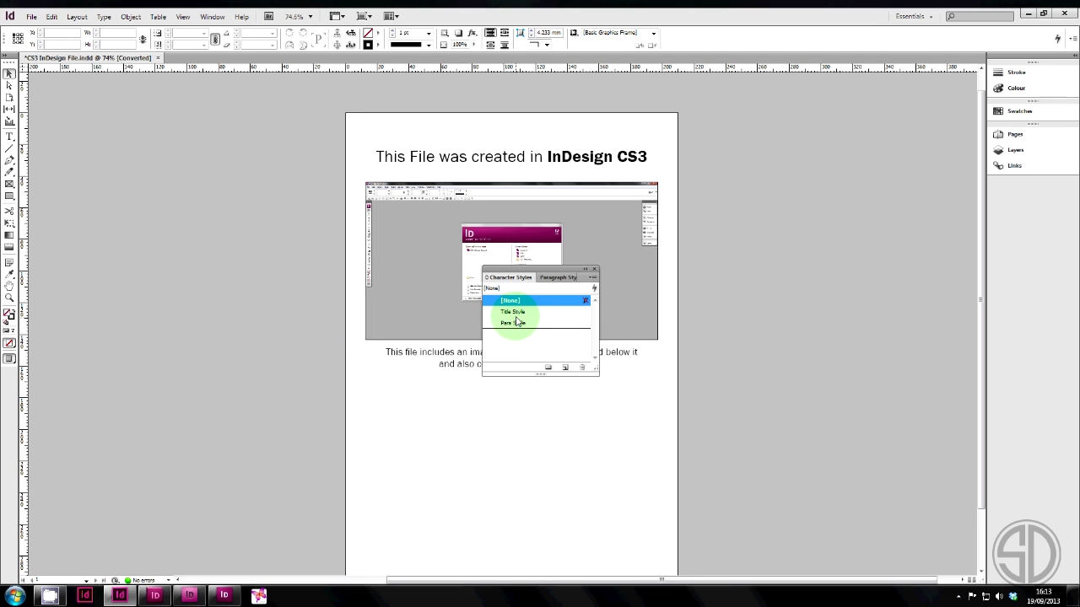
left_click_drag(529, 283, 1046, 196)
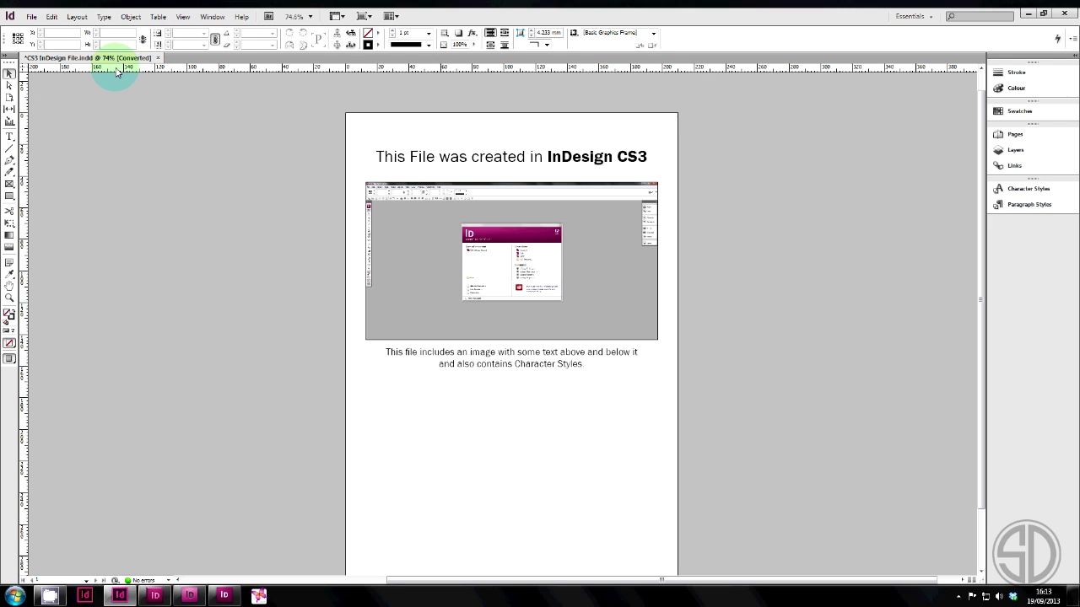
Close the CS3 document unsaved, then try opening the CS6 file in InDesign CS5.5 and dismiss the error
left_click(157, 58)
left_click(581, 344)
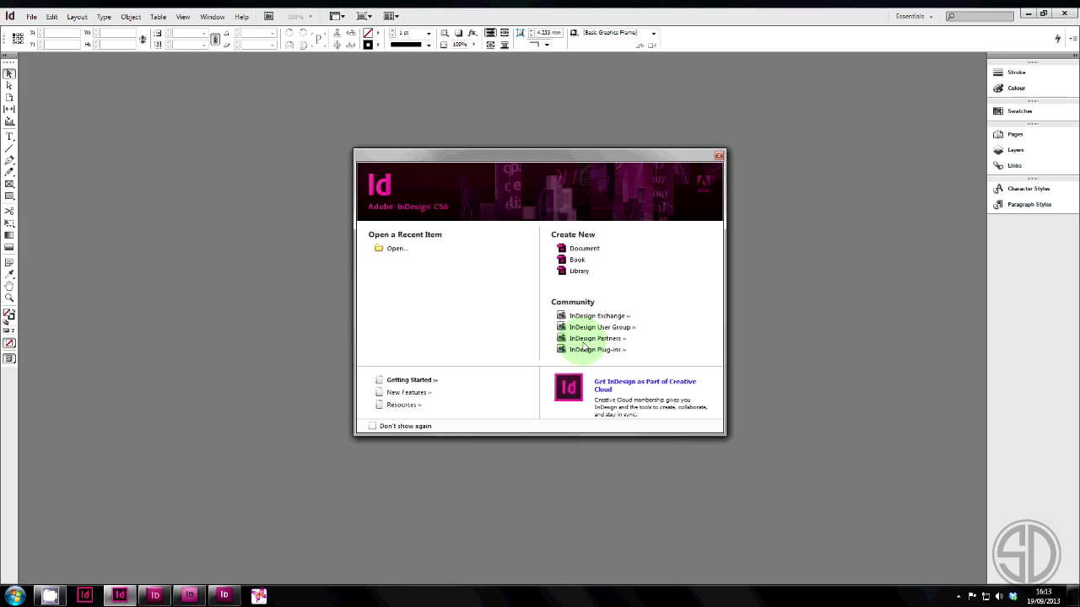
left_click(153, 595)
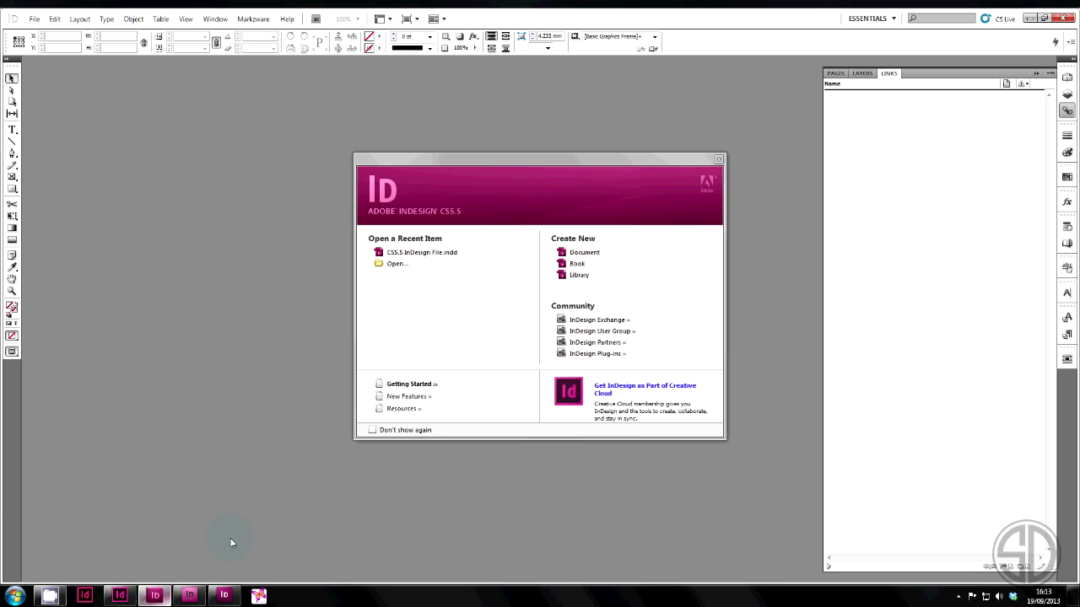
left_click(395, 263)
double_click(465, 232)
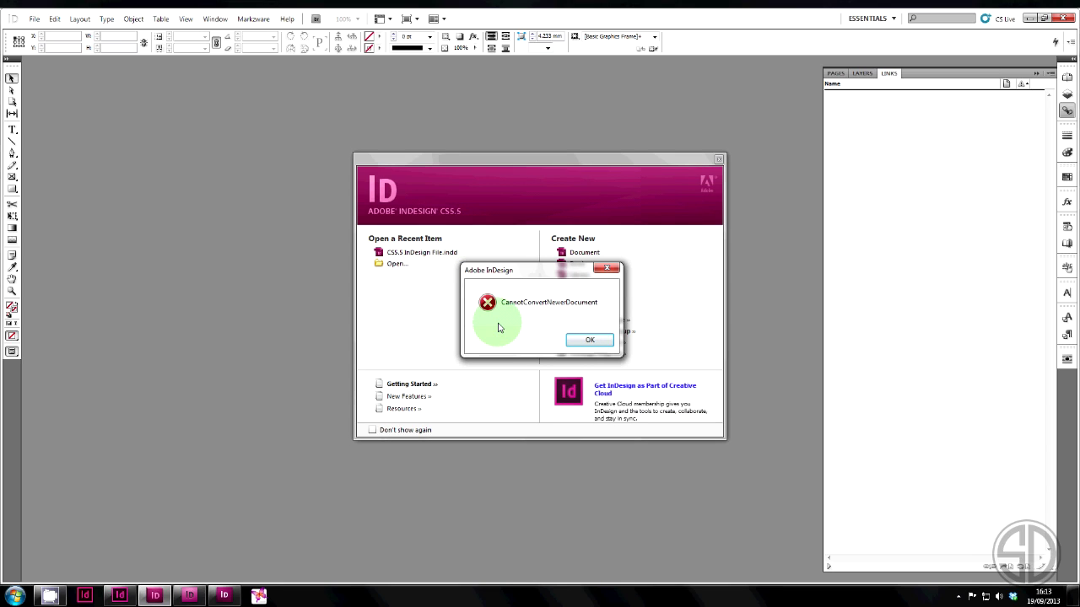
left_click(588, 341)
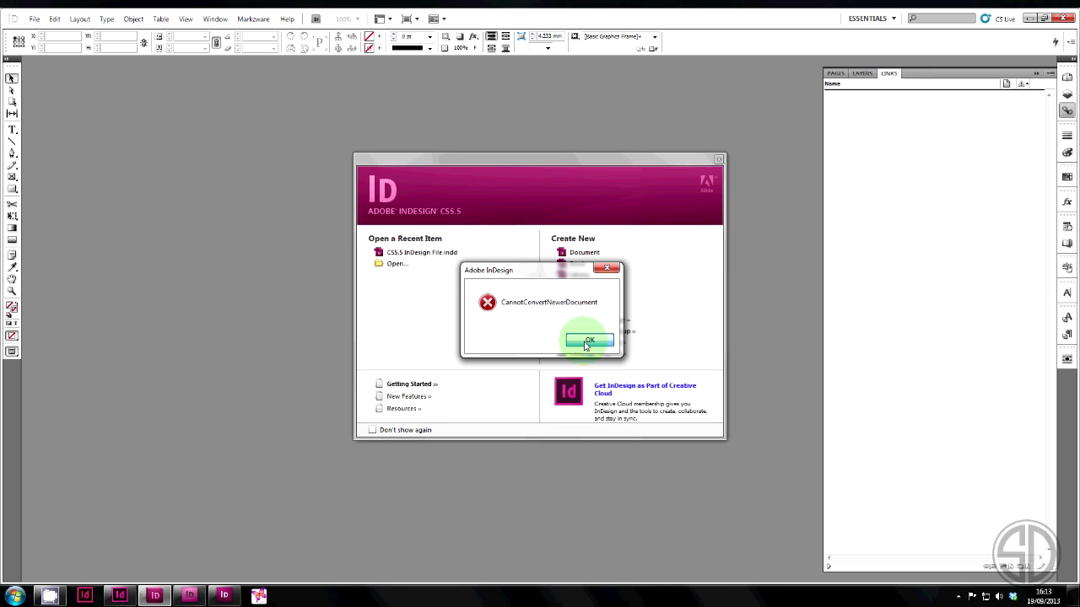
Try opening CS6 InDesign File in InDesign CS3 despite missing plug-ins, and dismiss the cannot-open error
left_click(223, 595)
left_click(396, 356)
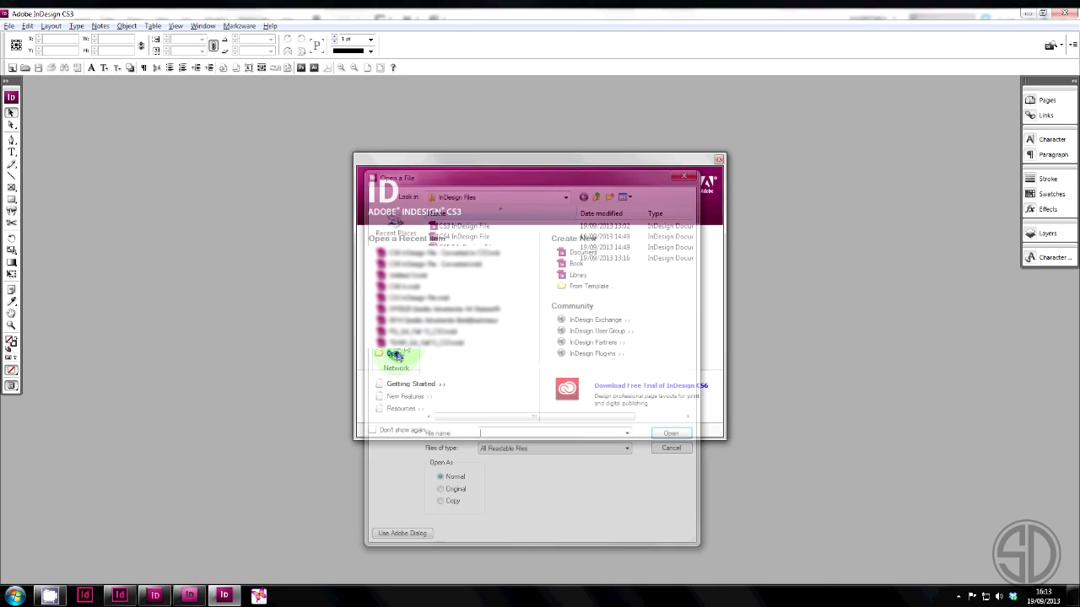
double_click(463, 259)
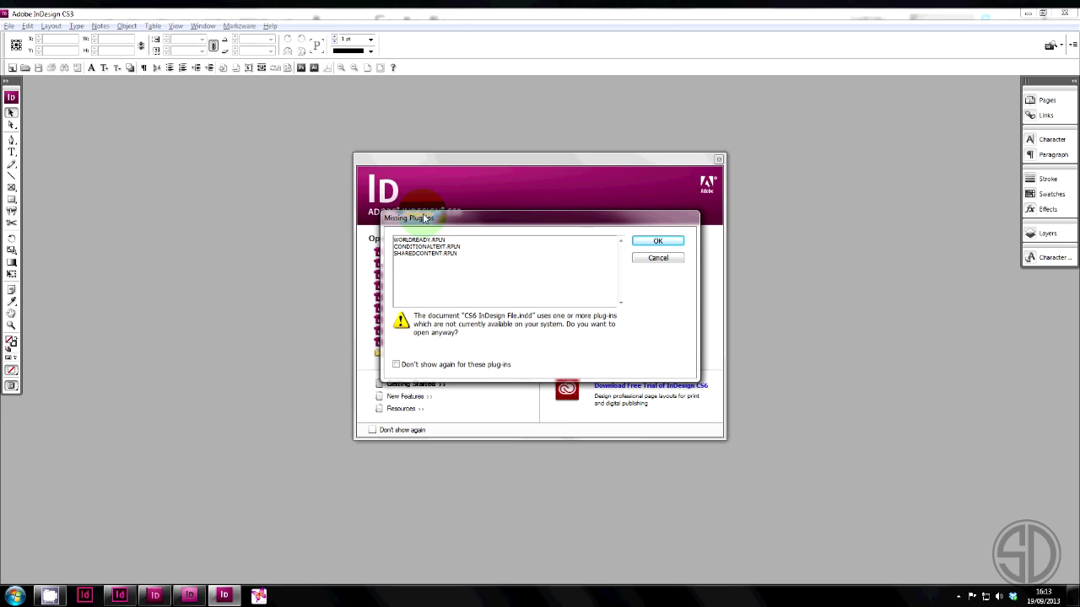
left_click(657, 242)
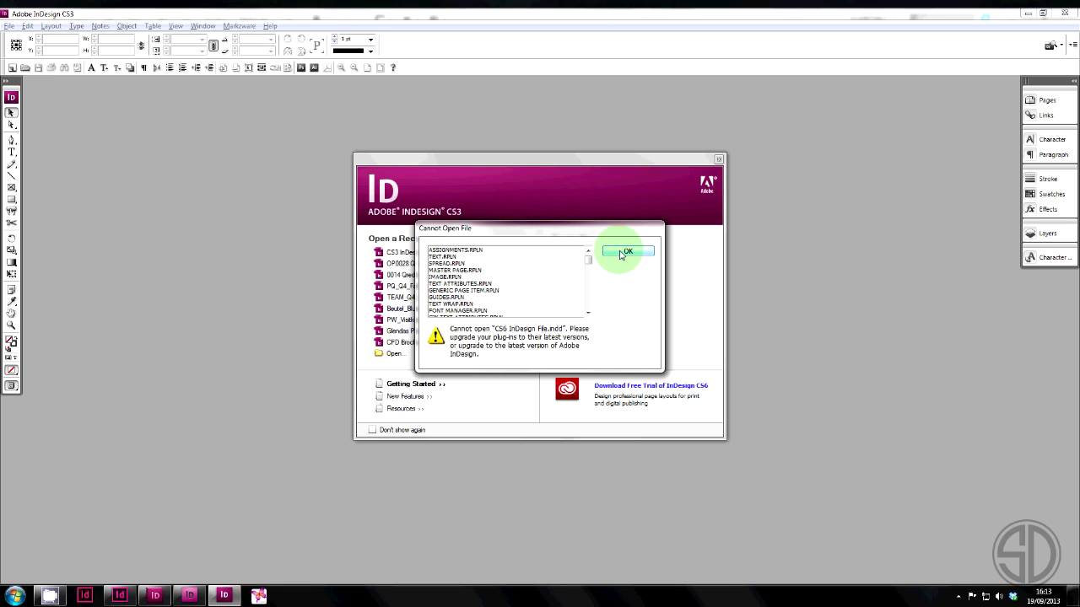
left_click(621, 253)
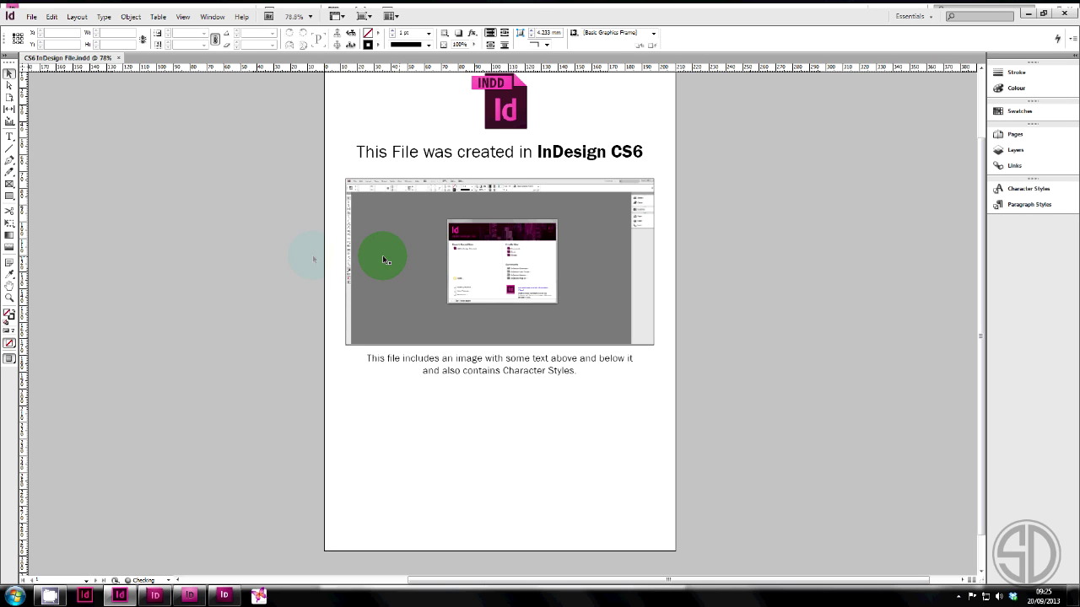
Export to InDesign Markup (IDML) as 'CS6 InDesign File - IDML' in the InDesign Files folder
left_click(30, 17)
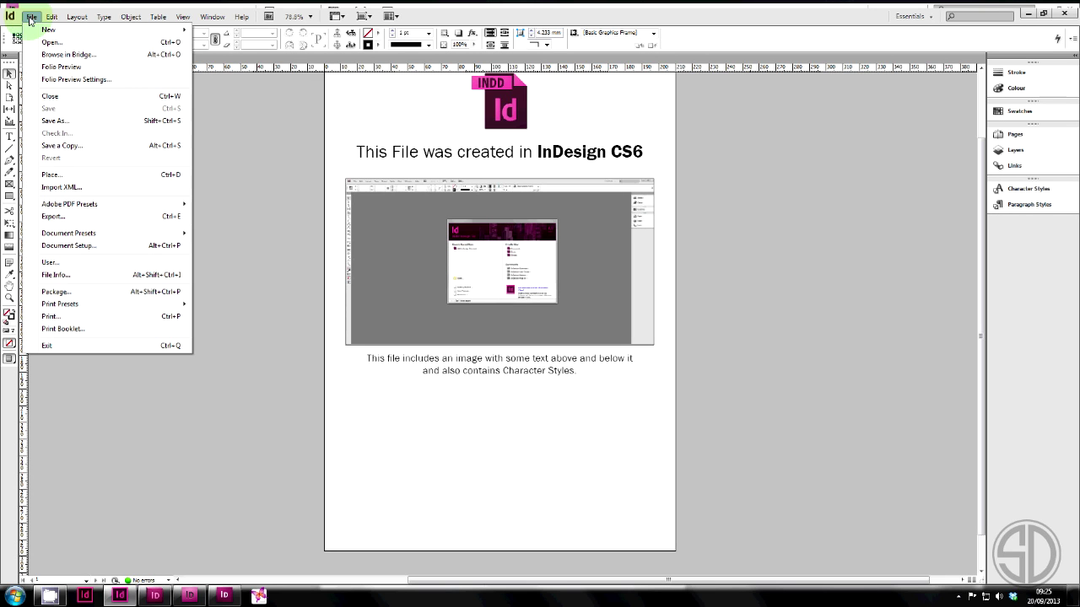
left_click(129, 220)
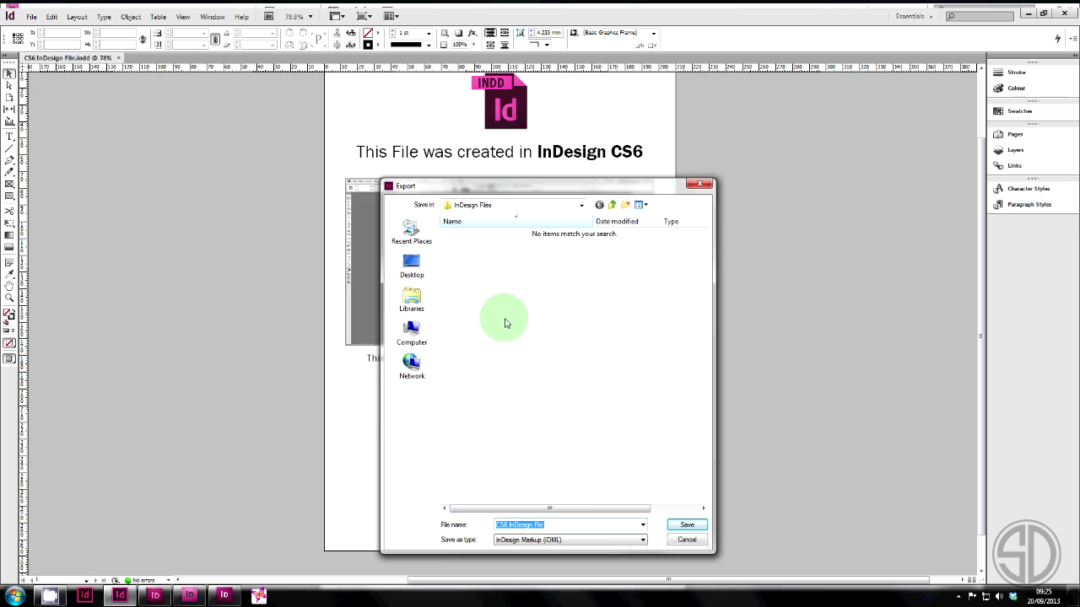
left_click(513, 540)
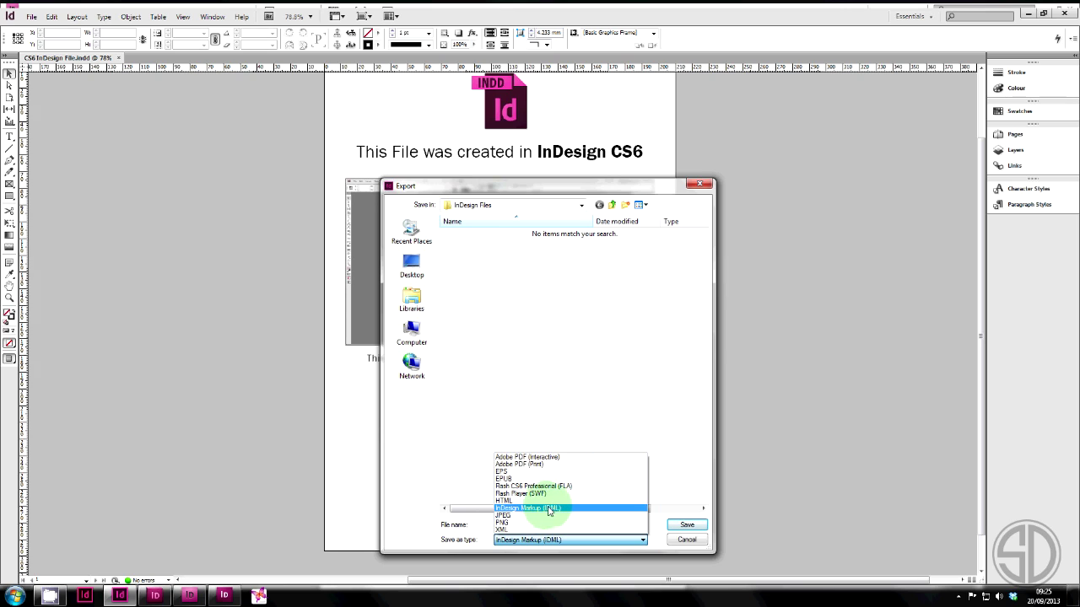
left_click(550, 509)
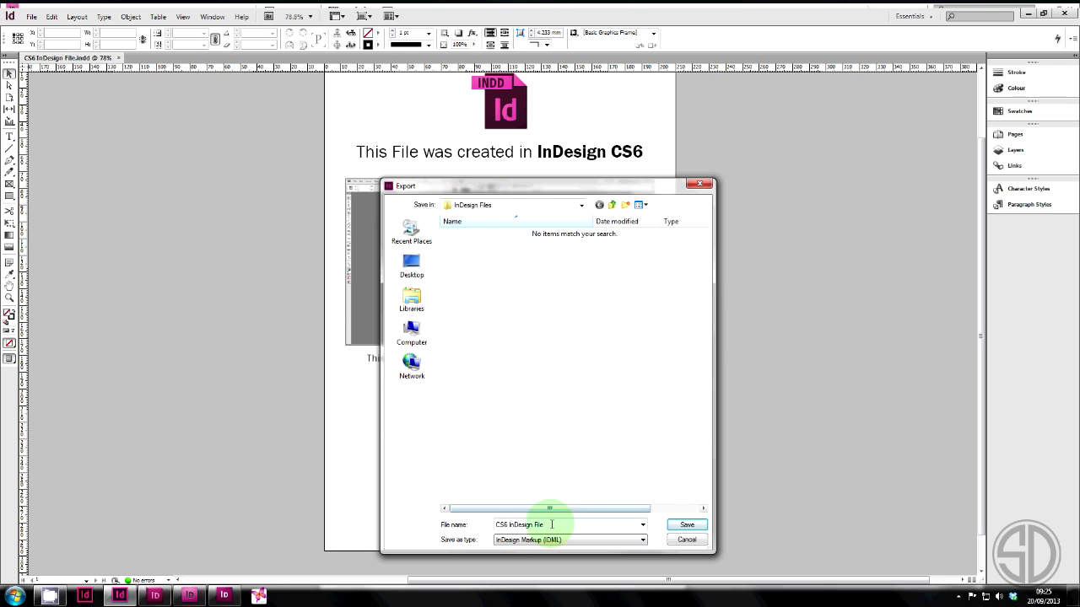
left_click(552, 524)
left_click(554, 524)
type("- IDML")
key("Return")
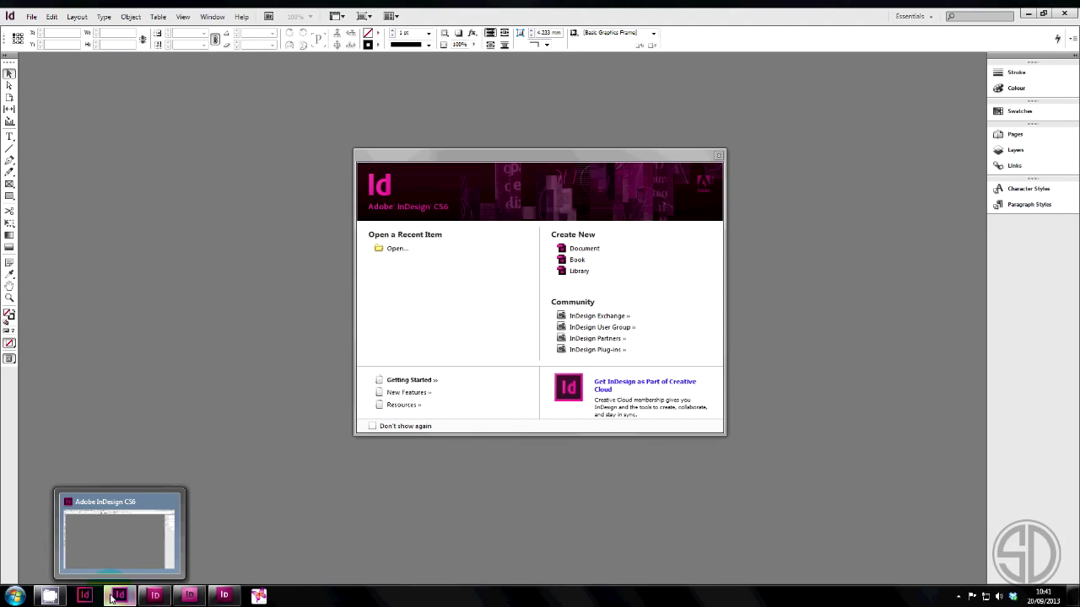
Reopen CS6 InDesign File in InDesign CS6
left_click(115, 532)
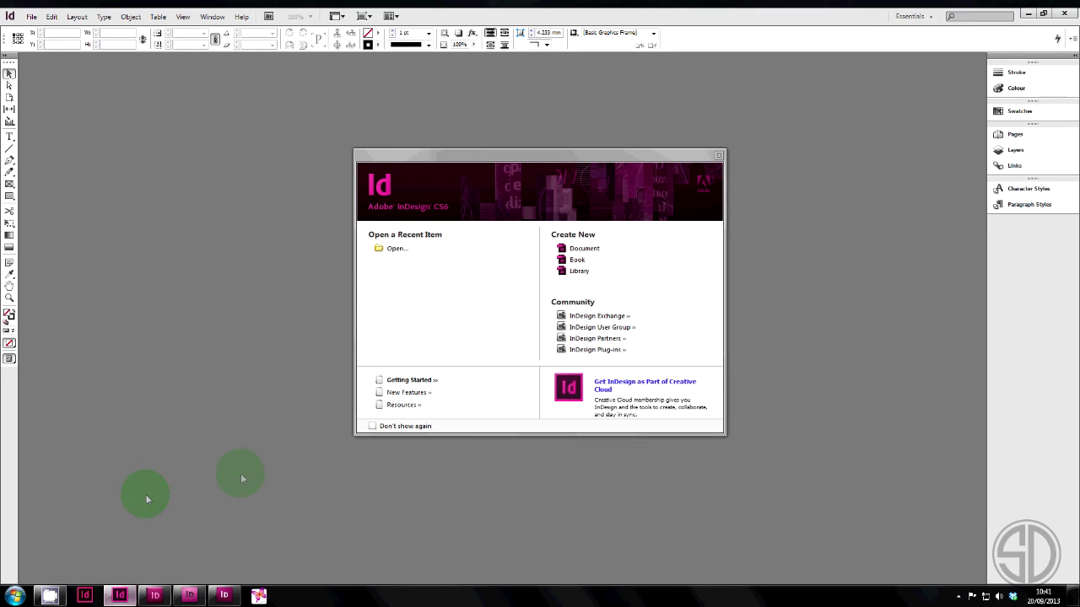
left_click(396, 250)
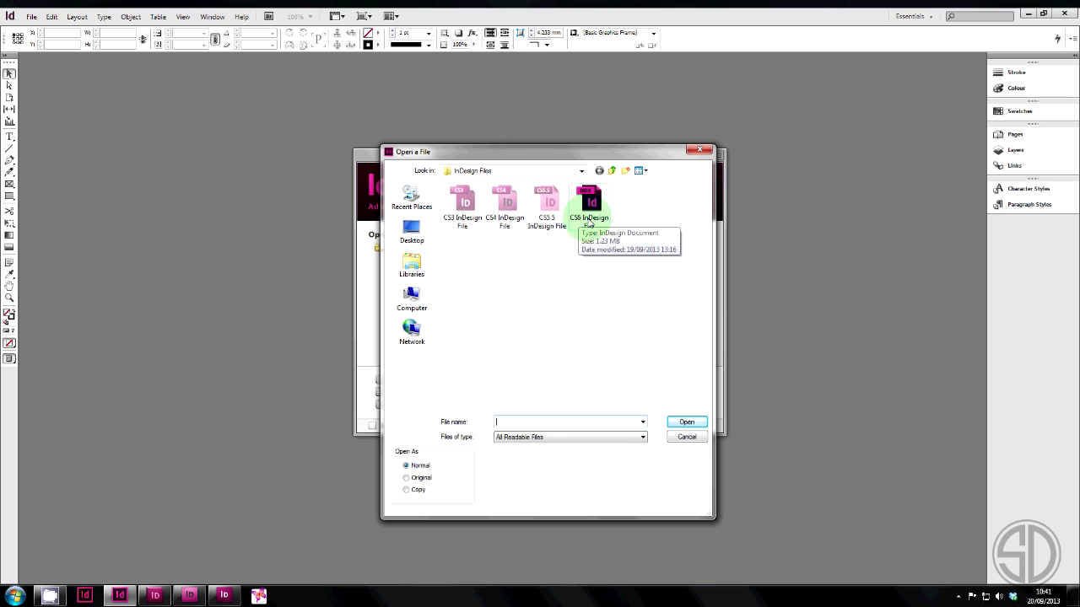
double_click(591, 206)
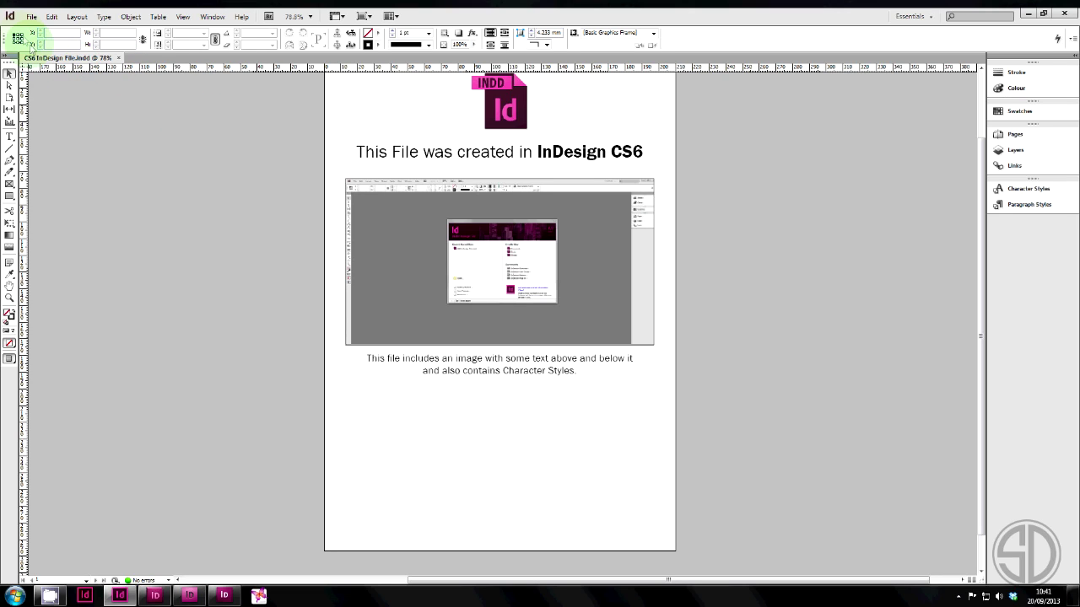
Export it as InDesign Markup (IDML) named 'CS6 InDesign File - IDML', then close the document
left_click(30, 16)
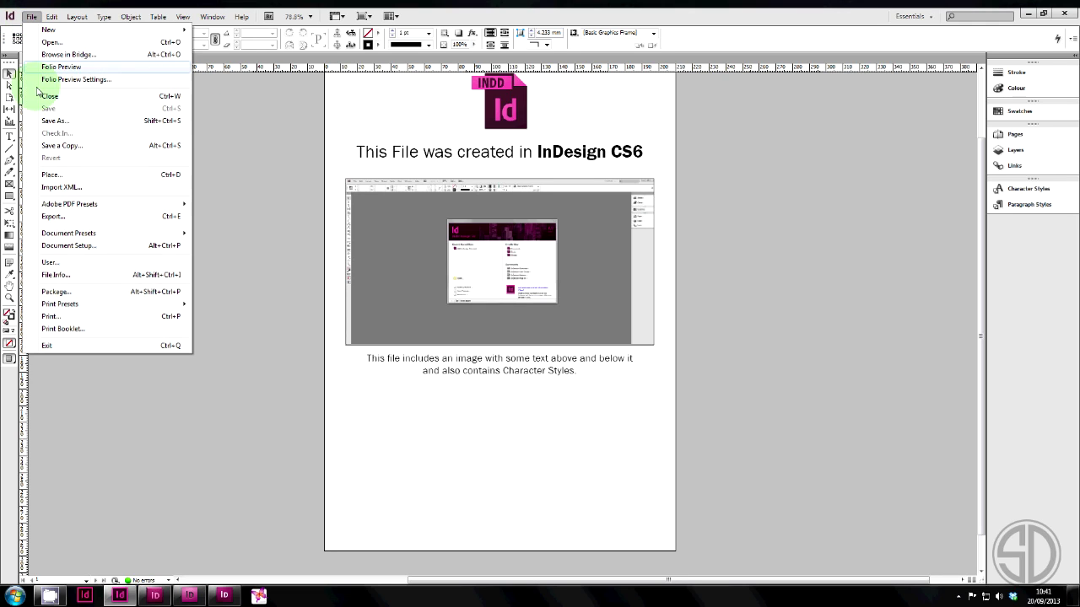
left_click(90, 218)
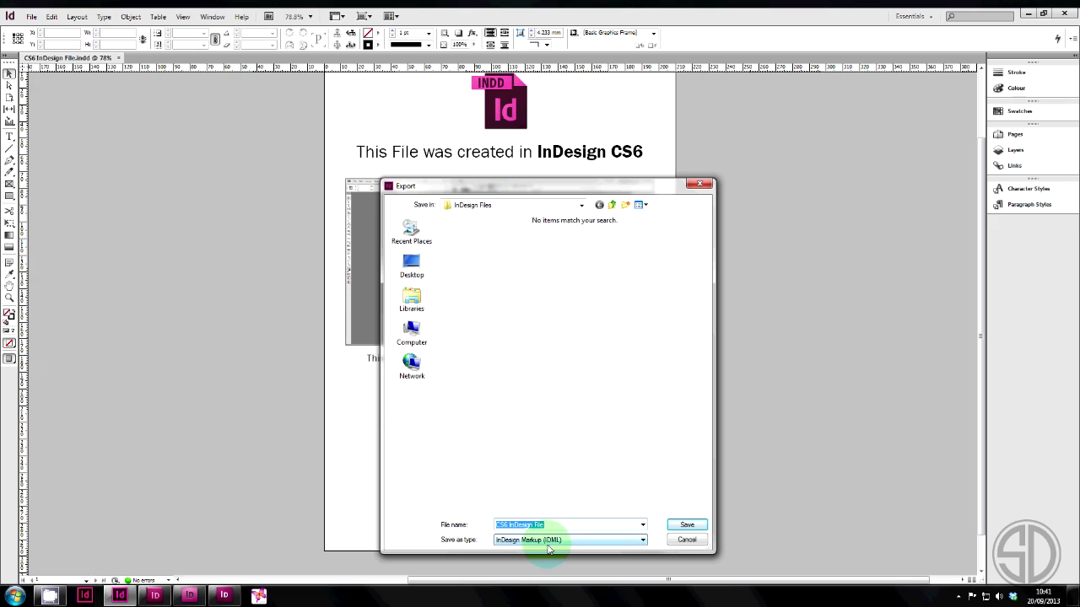
left_click(548, 544)
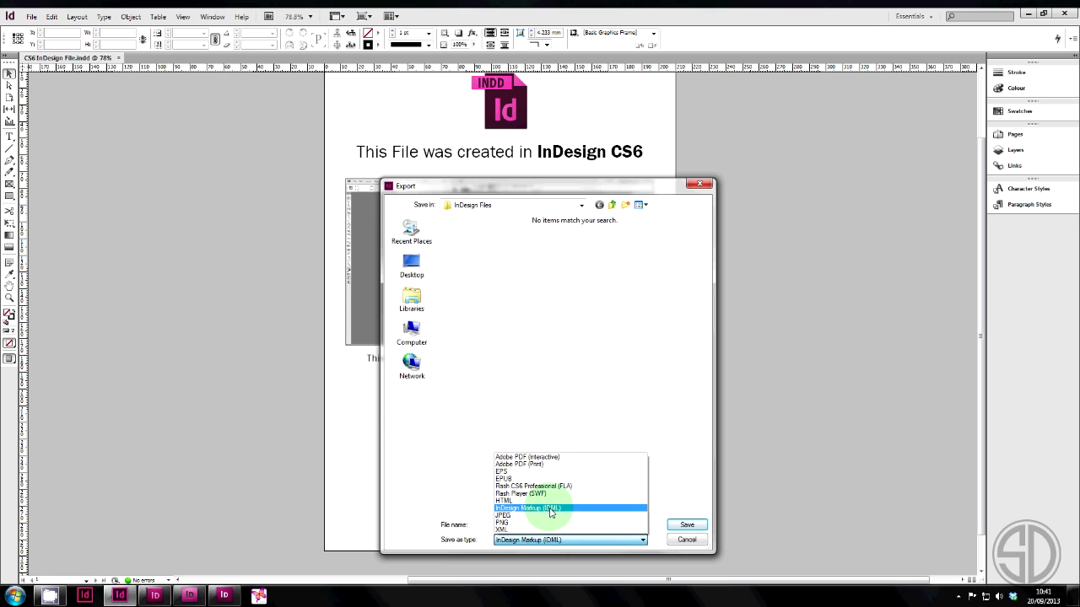
left_click(549, 509)
left_click(549, 523)
left_click(565, 526)
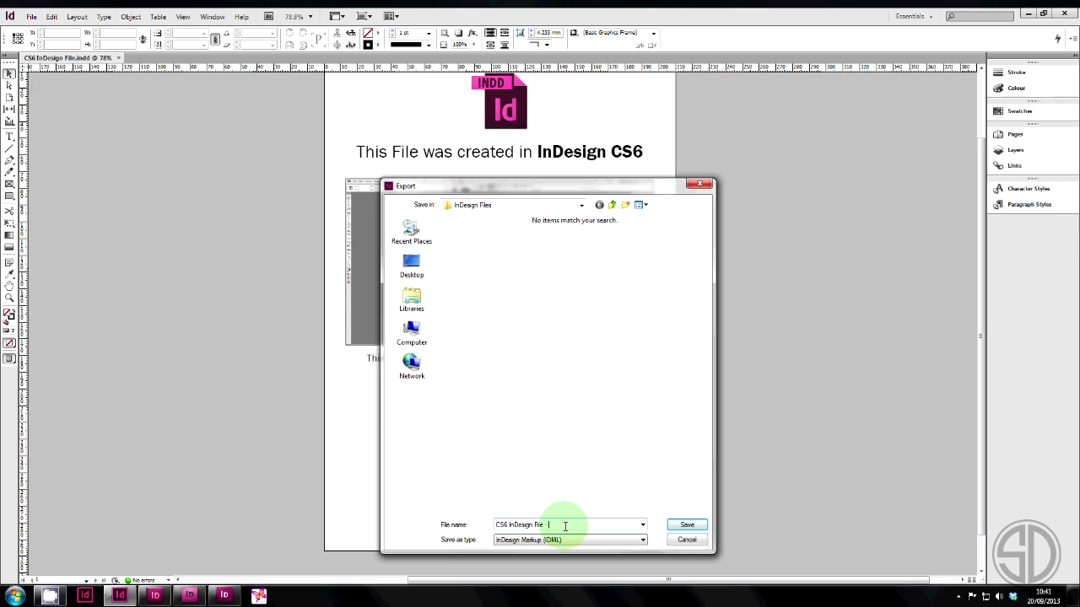
type("- IDML")
key("Return")
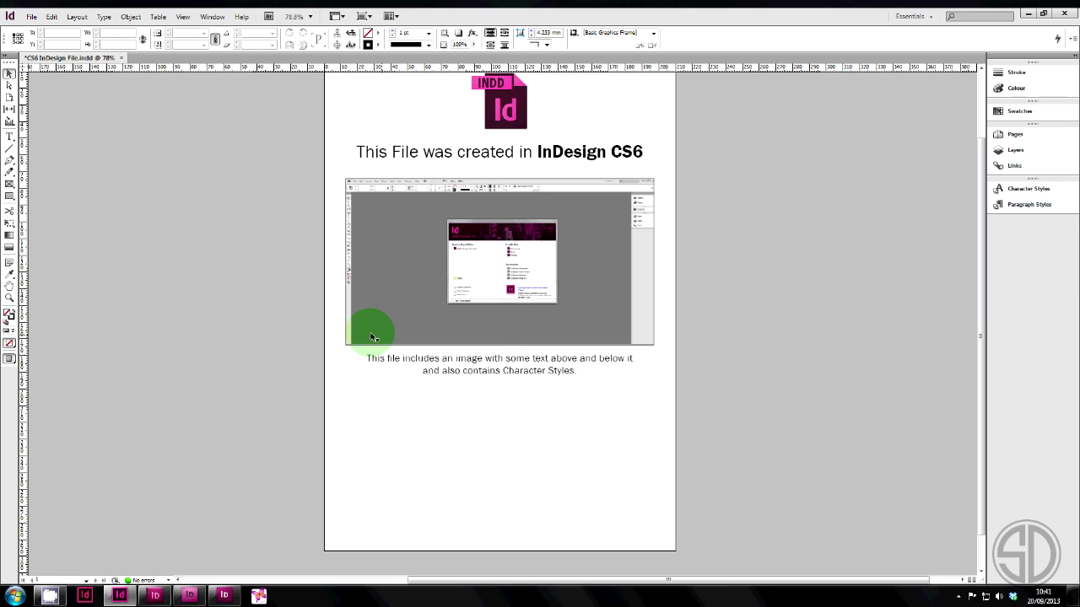
left_click(121, 57)
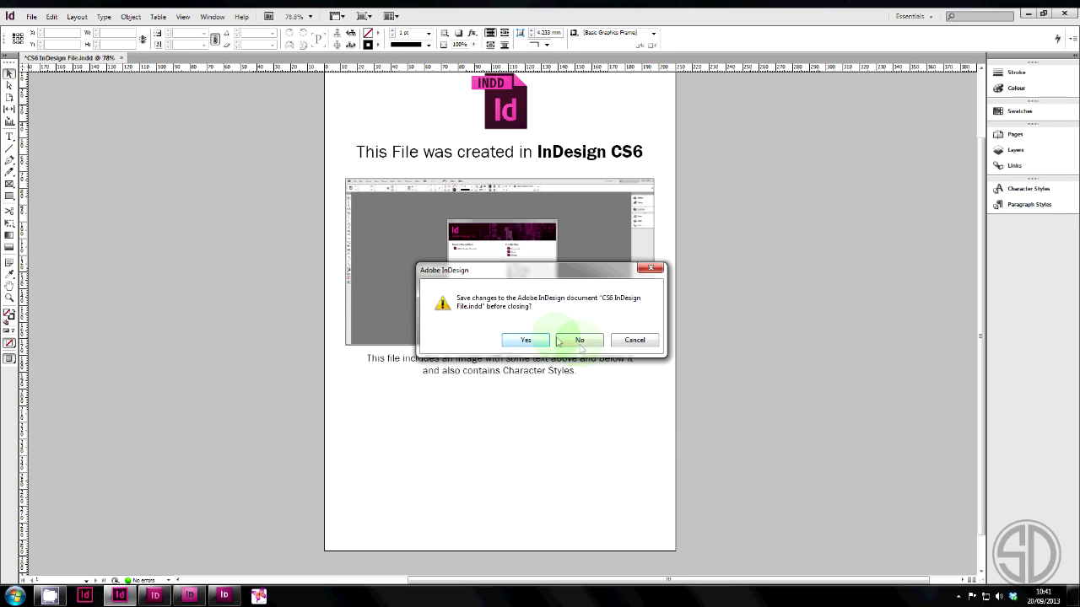
Discard CS6 changes, then open 'CS6 InDesign File - IDML' in InDesign CS4
left_click(579, 339)
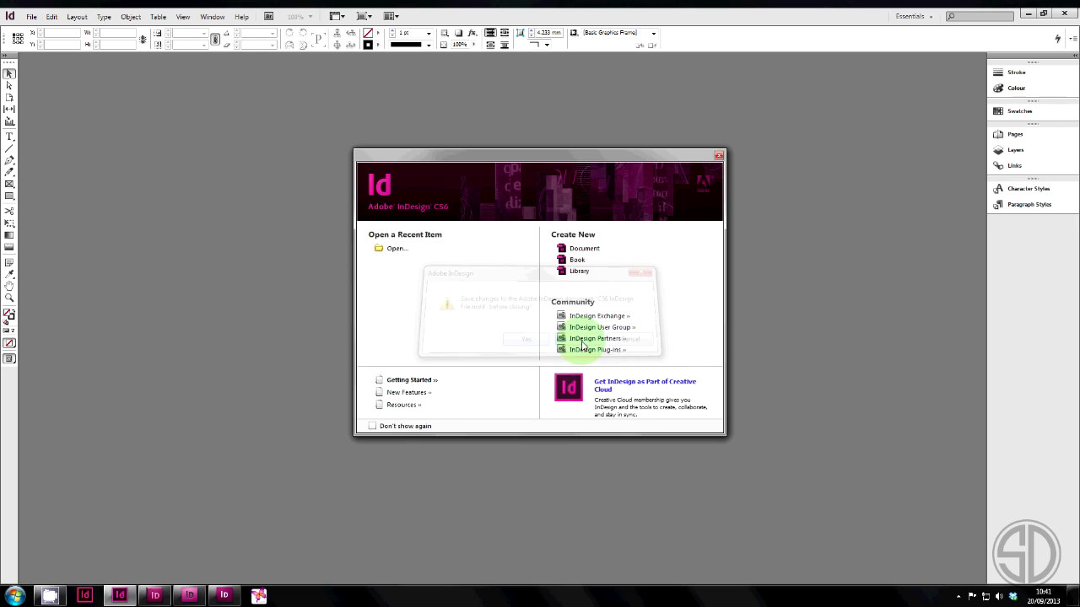
left_click(186, 597)
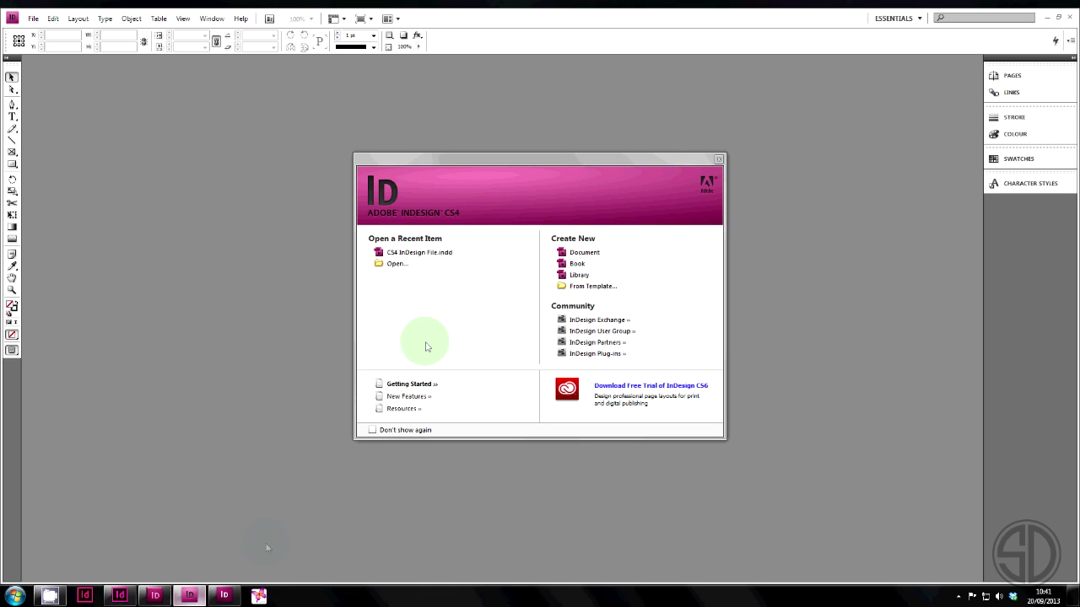
left_click(400, 264)
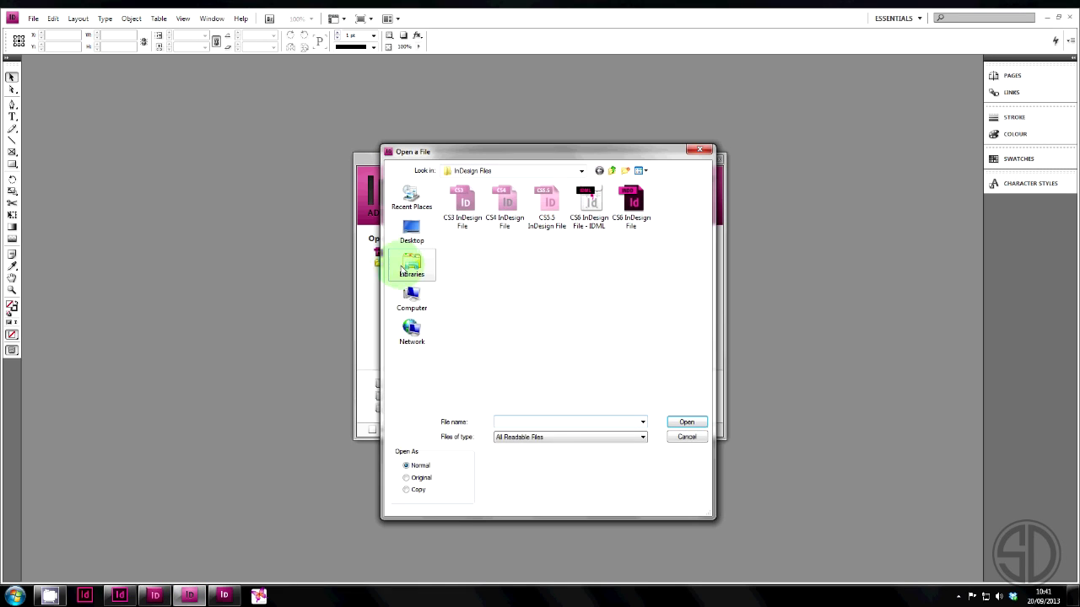
double_click(591, 200)
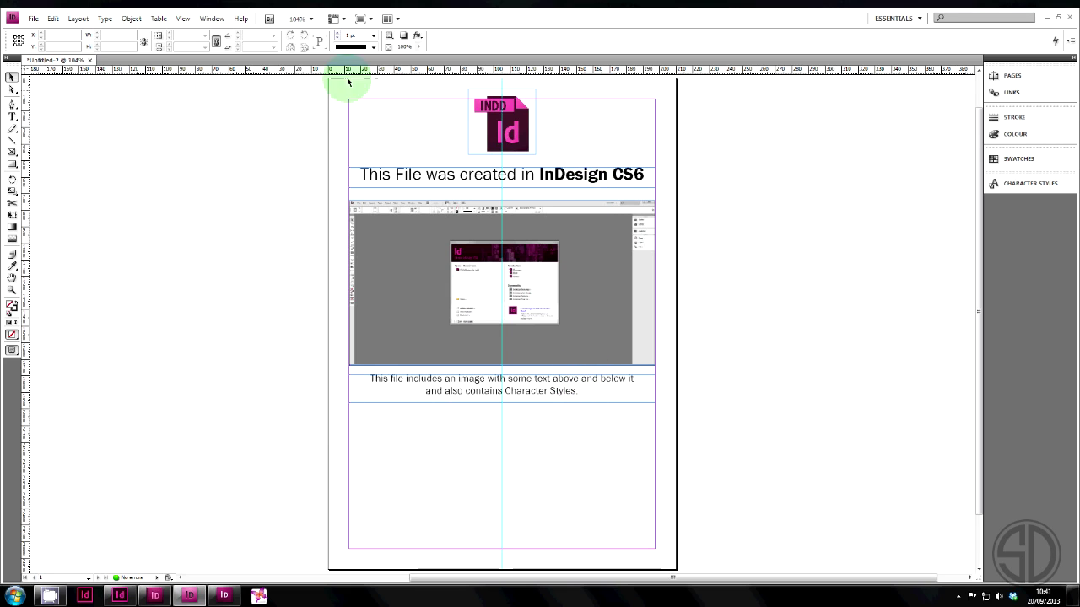
Export in InDesign CS3 Interchange (INX) format, renaming the file to 'CS6 InDesign File - INX'
left_click(33, 19)
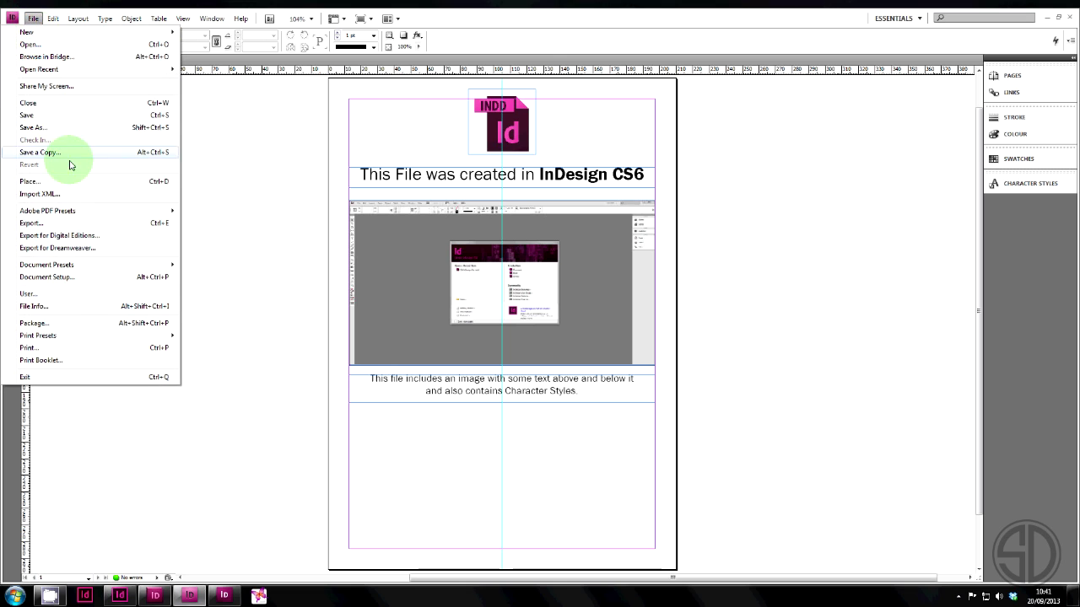
left_click(82, 225)
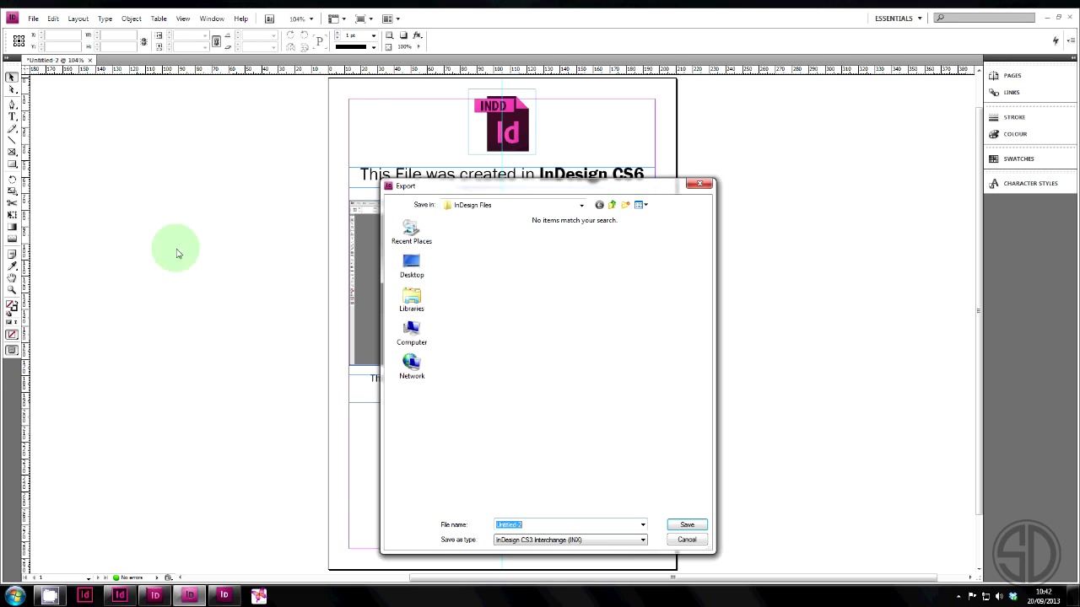
left_click(533, 540)
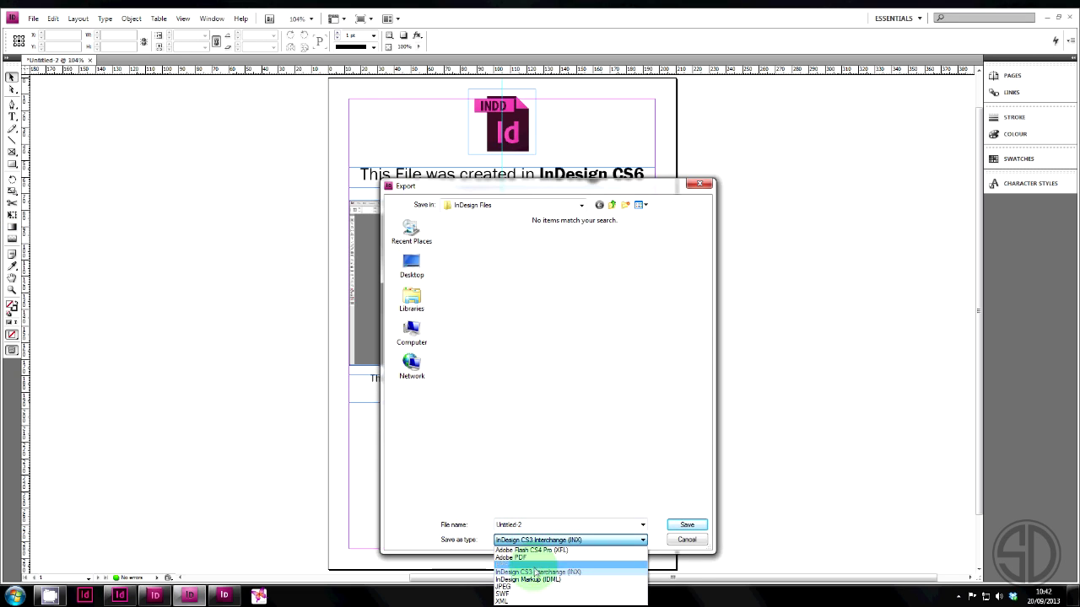
left_click(534, 574)
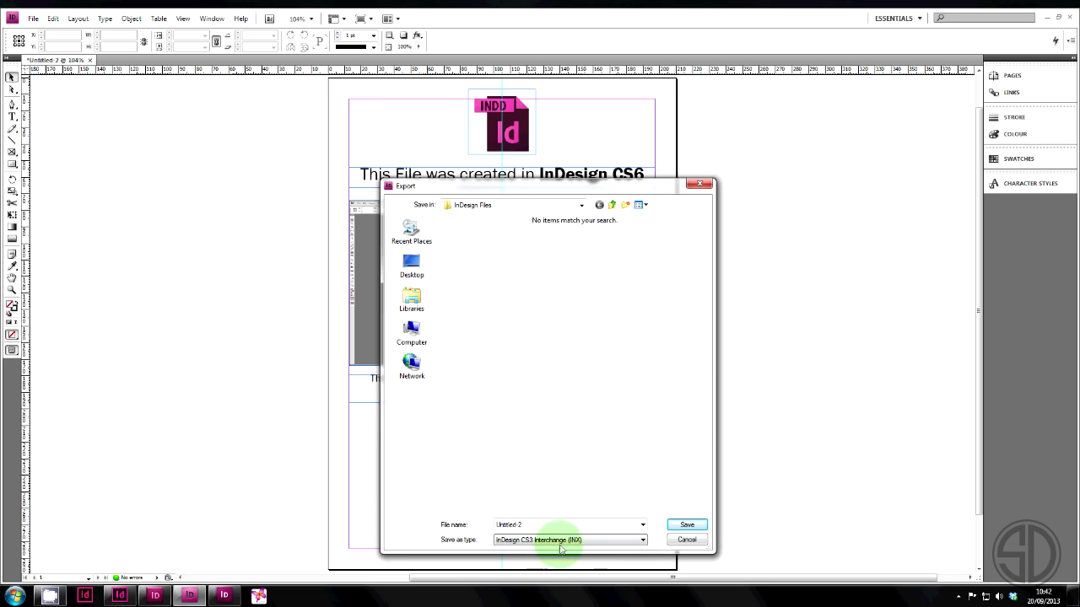
left_click_drag(551, 524, 458, 501)
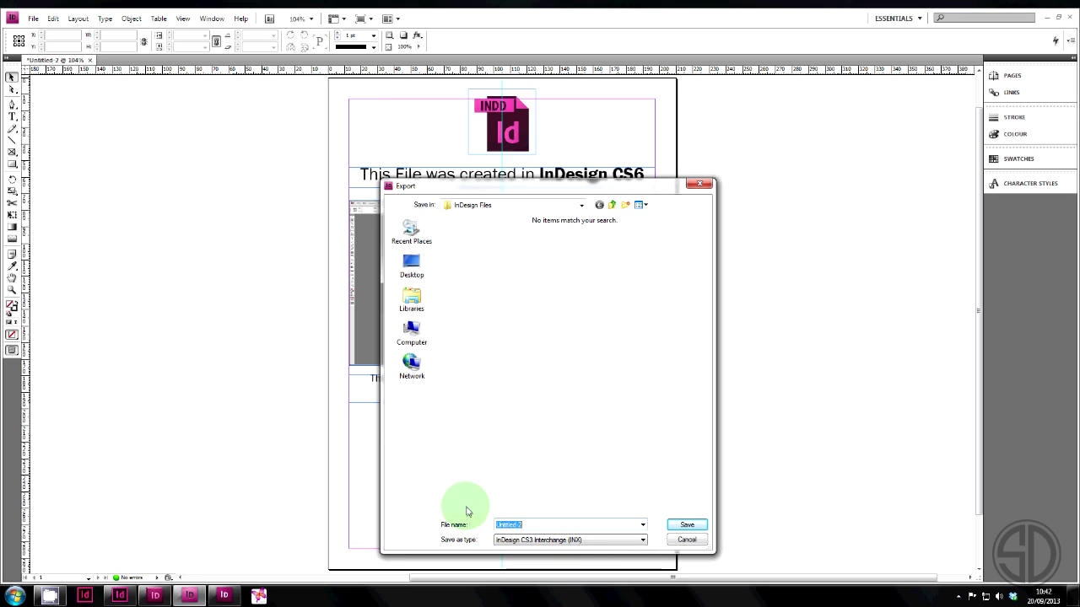
type("CS6")
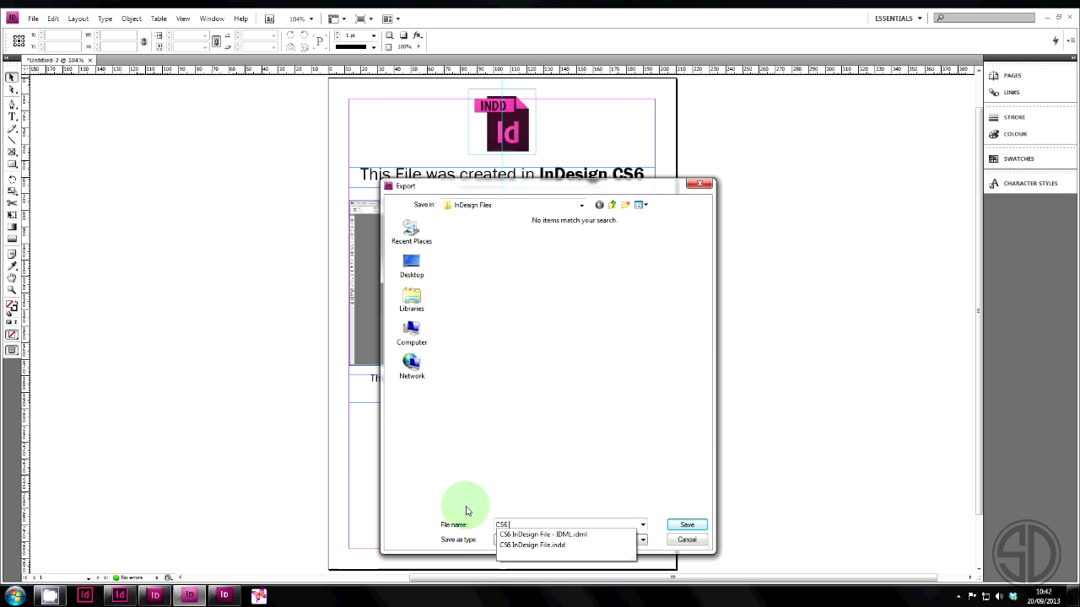
type(" InDesign File - INX")
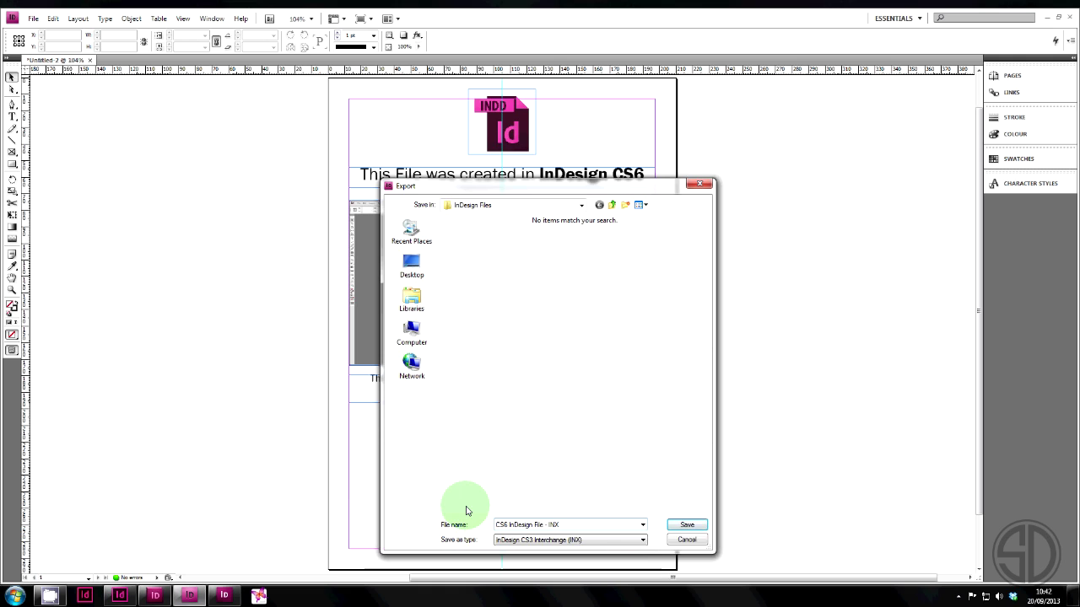
key("Return")
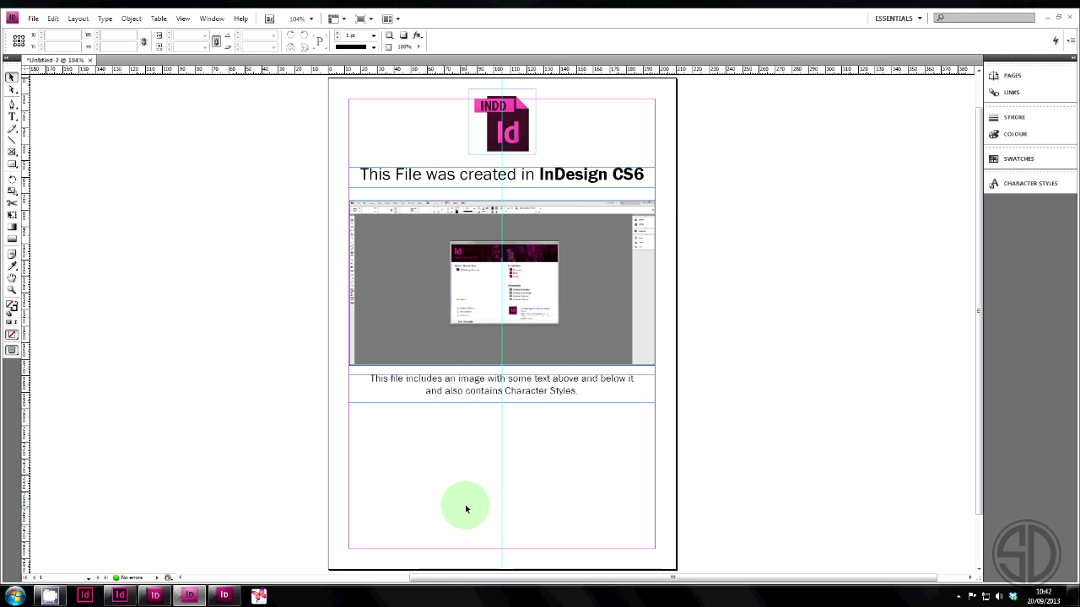
In InDesign CS3, open 'CS6 InDesign File - INX' and inspect its Title Style and Para Style character styles
left_click(224, 596)
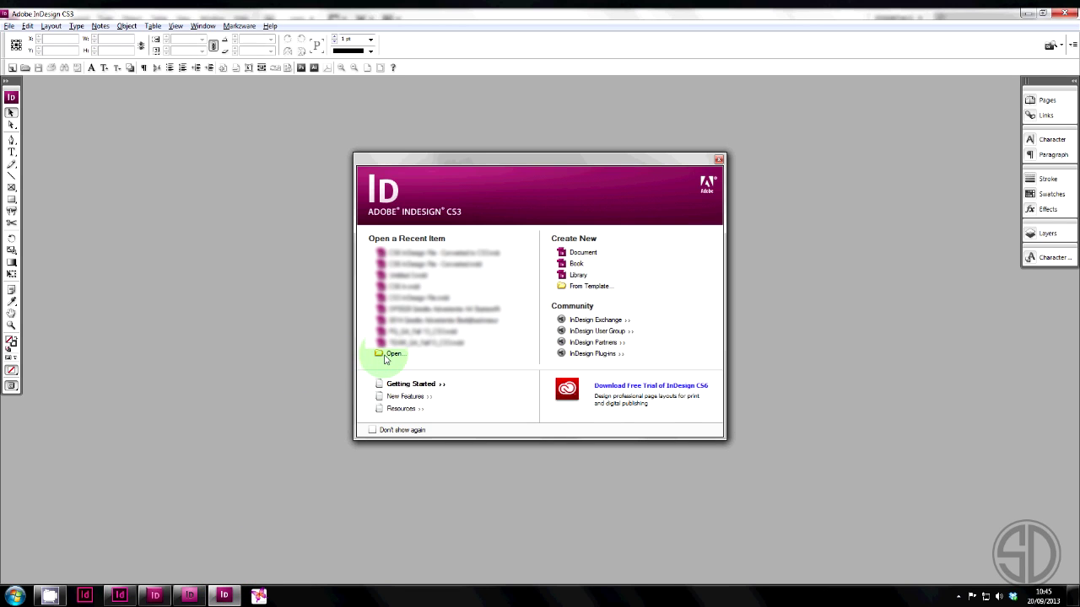
left_click(384, 355)
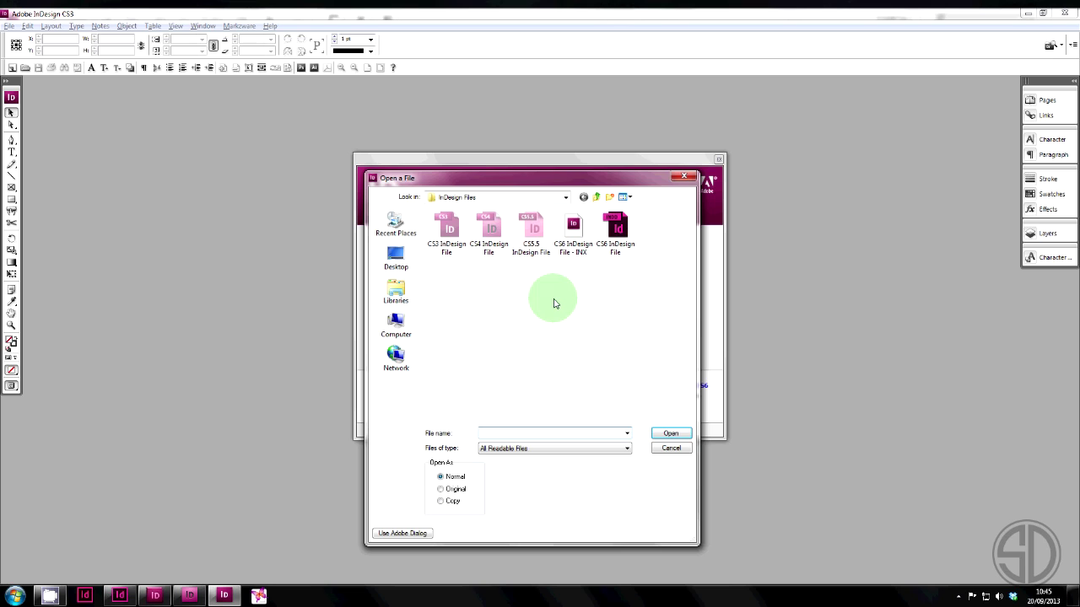
double_click(575, 244)
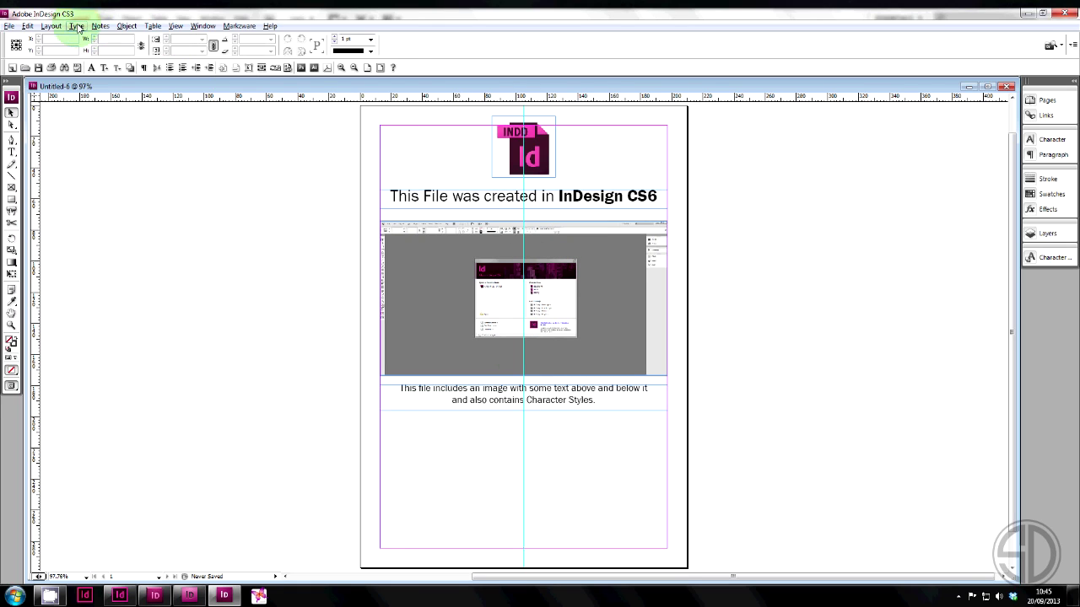
left_click(1057, 260)
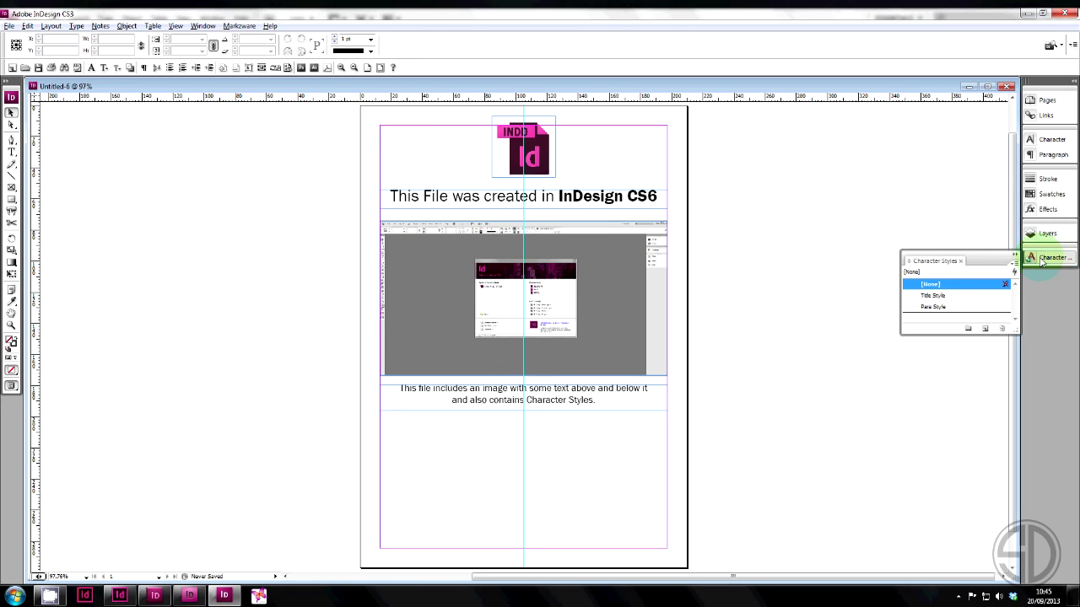
left_click(1046, 256)
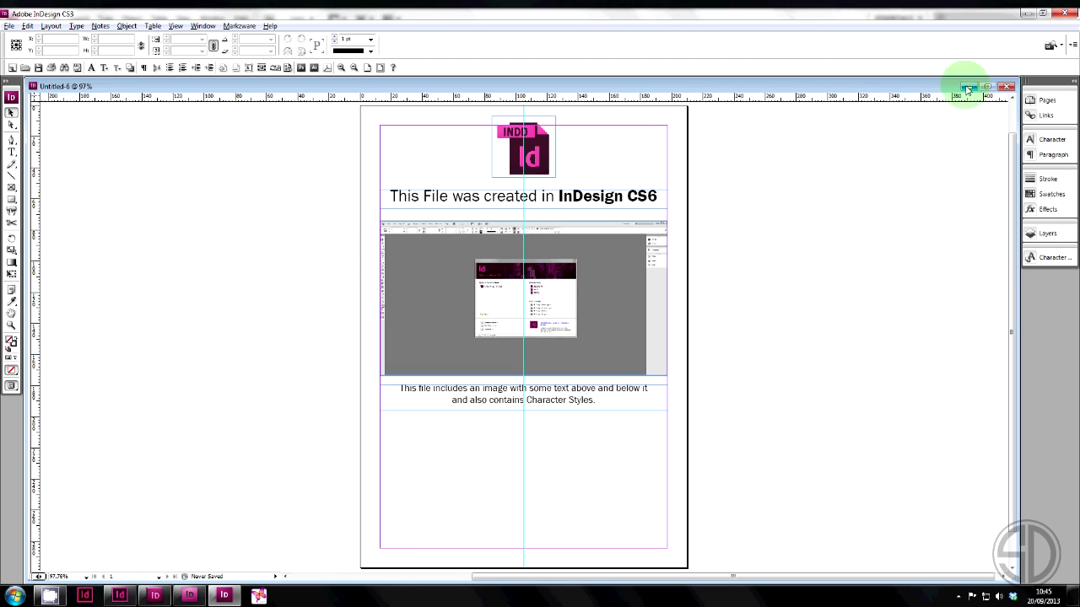
Close the untitled document, saving it as 'CS6 InDesign File - Converted to CS3'
left_click(1006, 86)
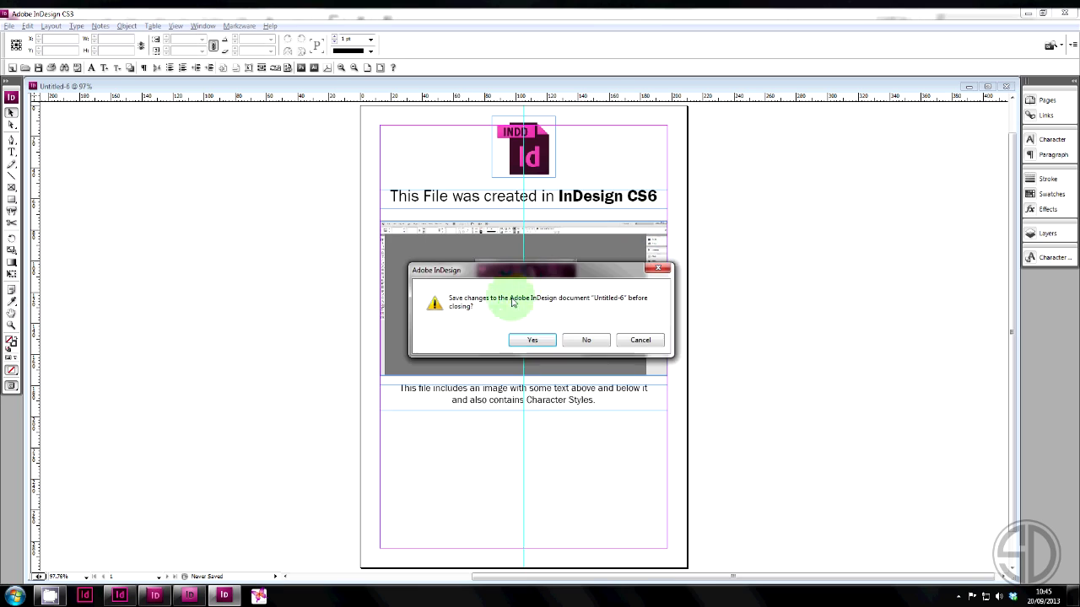
left_click(540, 339)
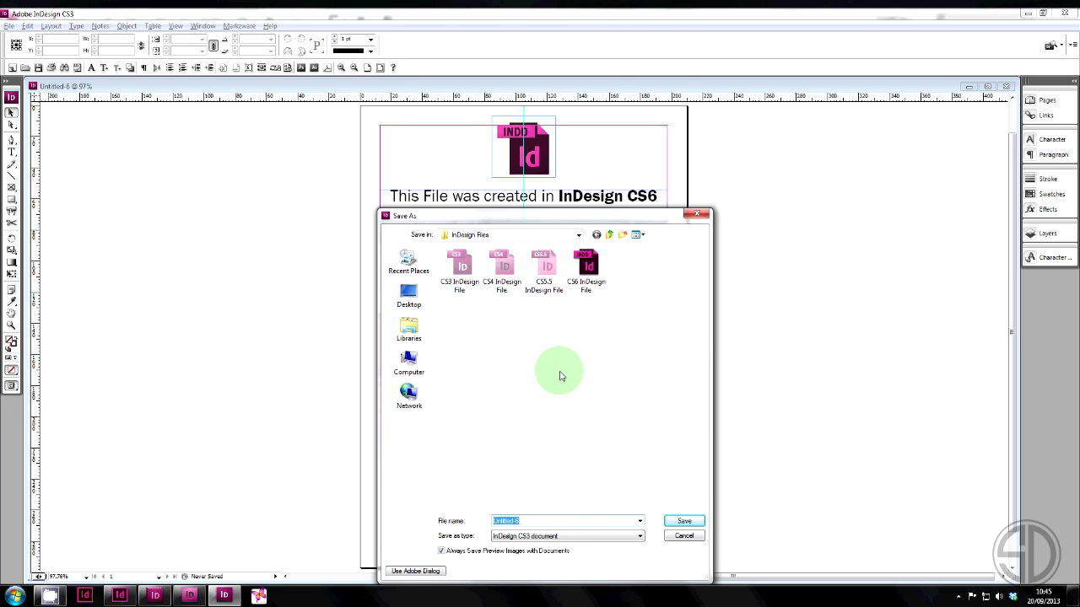
type("CS6 ")
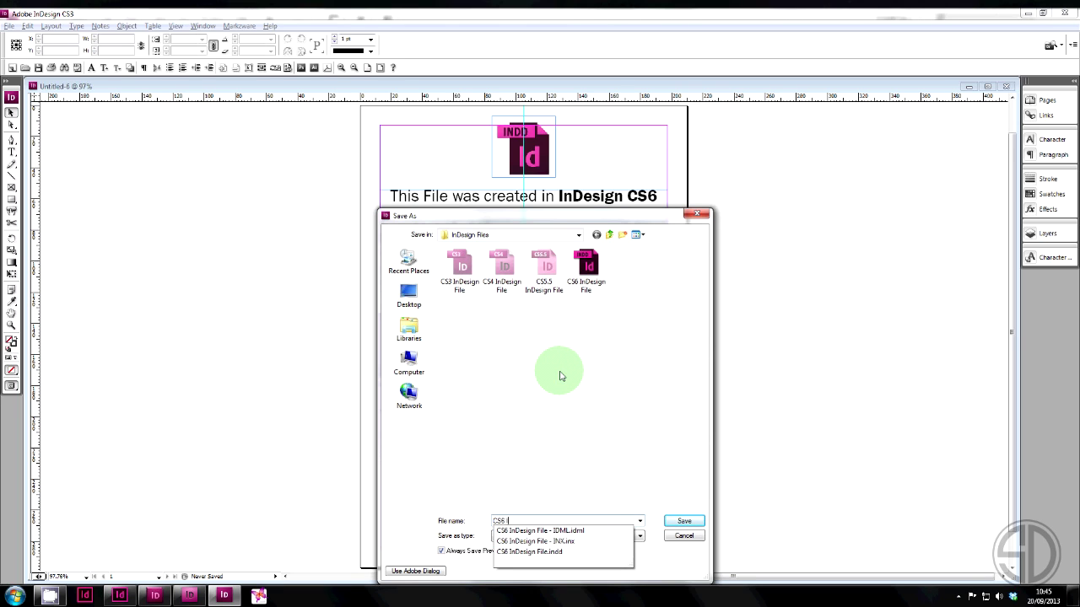
type("InDesign File - Conv")
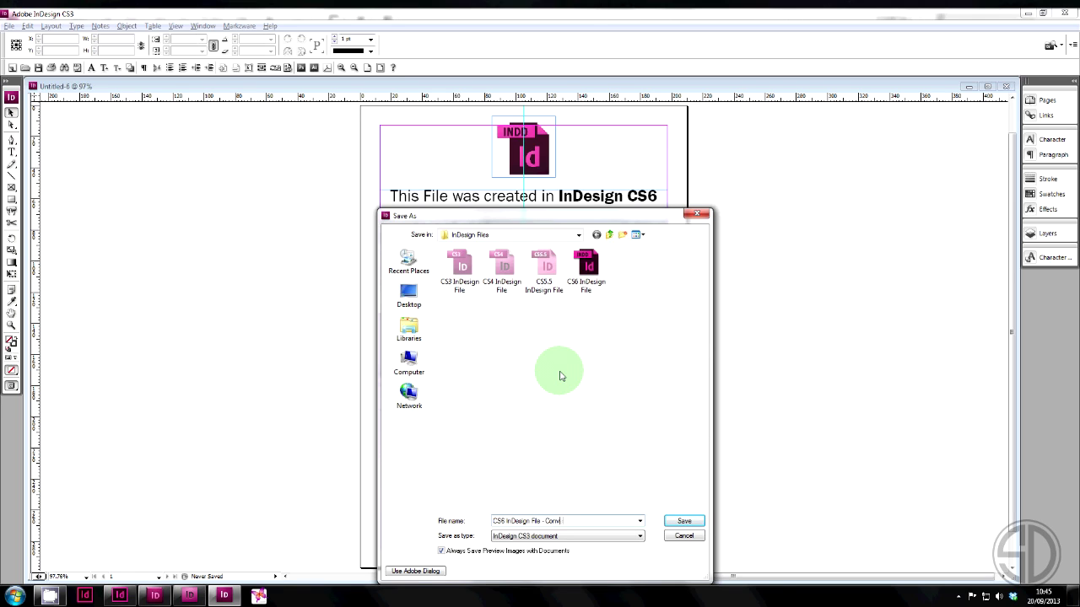
type("erted to CS3")
key("Return")
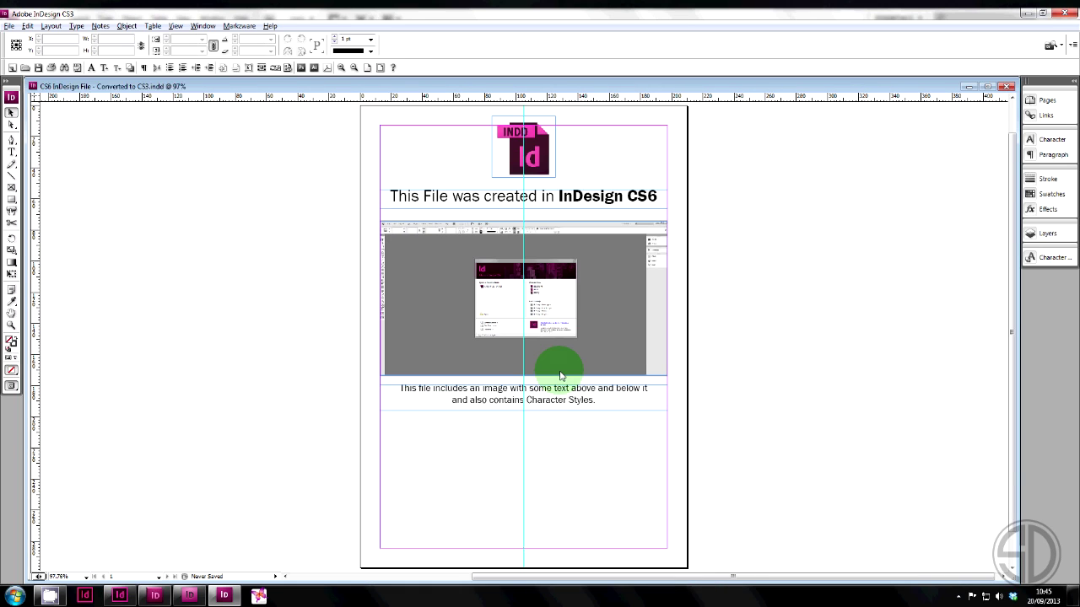
Close and reopen 'CS6 InDesign File - Converted to CS3' from the welcome screen
key("ctrl+w")
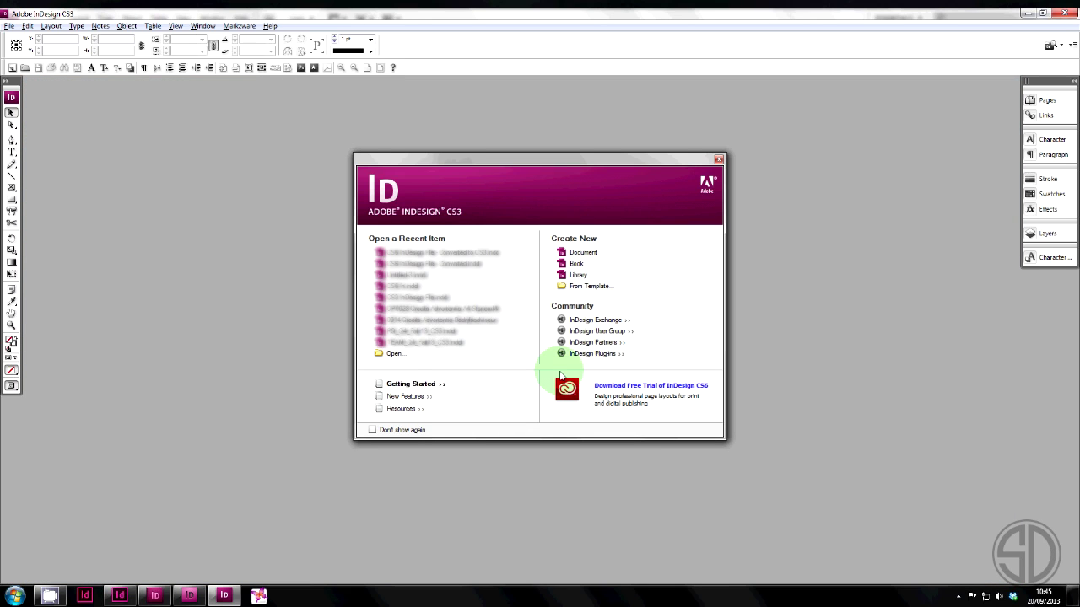
left_click(393, 353)
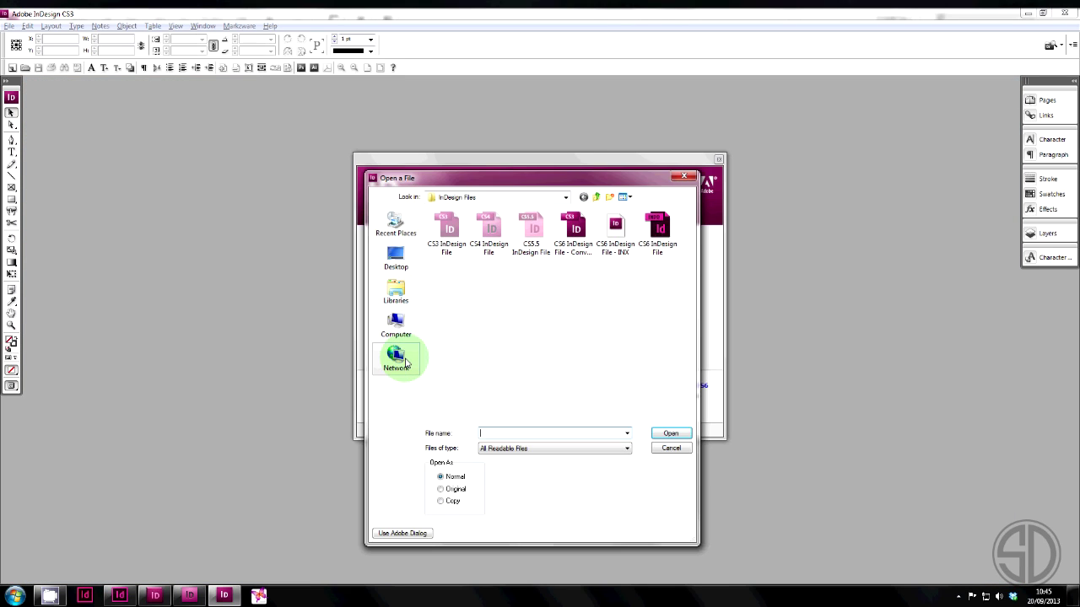
left_click(574, 229)
double_click(574, 230)
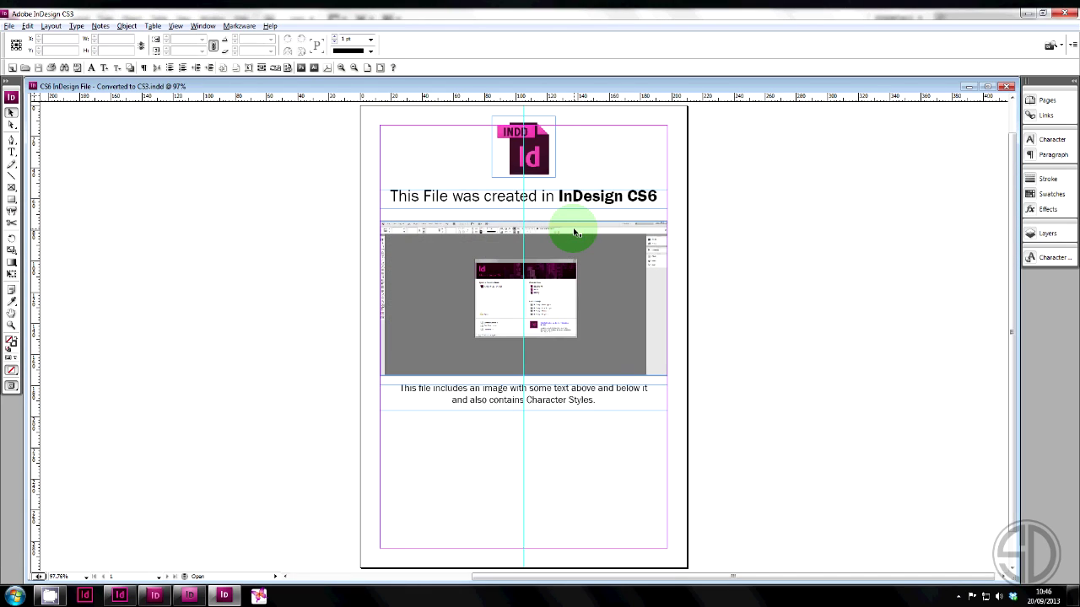